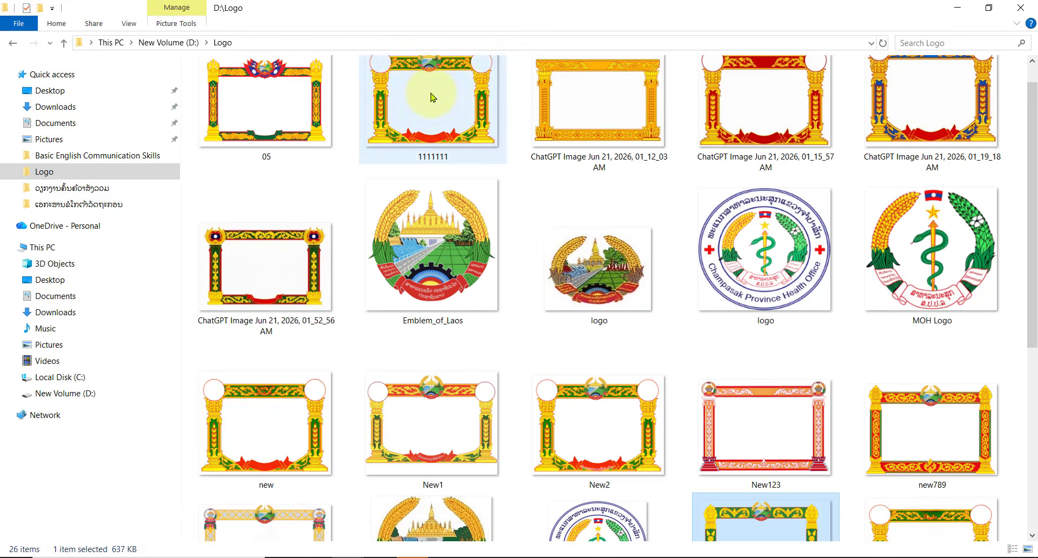
{"action": "scroll", "coordinate": [686, 416], "scroll_direction": "down", "scroll_amount": 3}
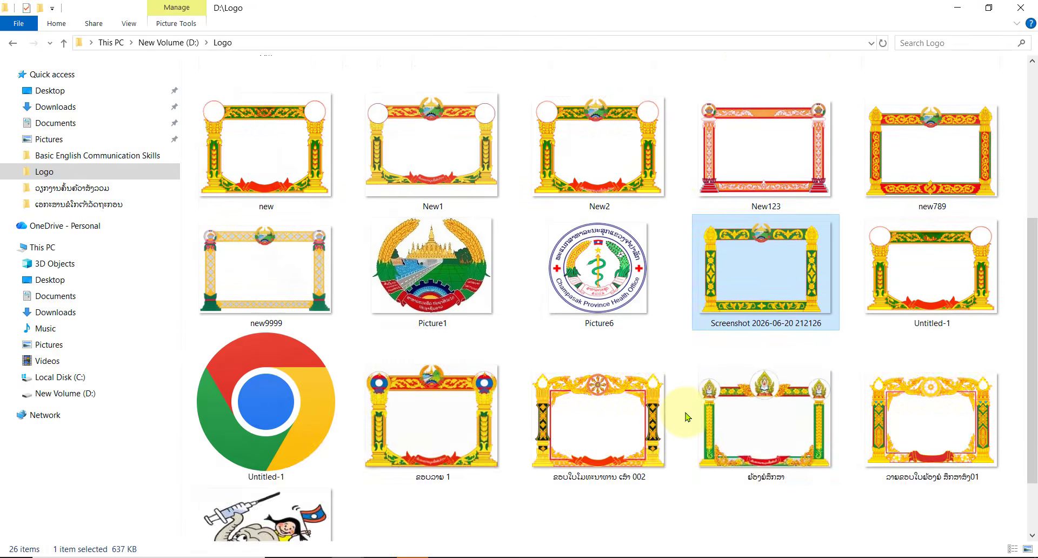
{"action": "scroll", "coordinate": [686, 416], "scroll_direction": "up", "scroll_amount": 3}
{"action": "scroll", "coordinate": [643, 392], "scroll_direction": "down", "scroll_amount": 3}
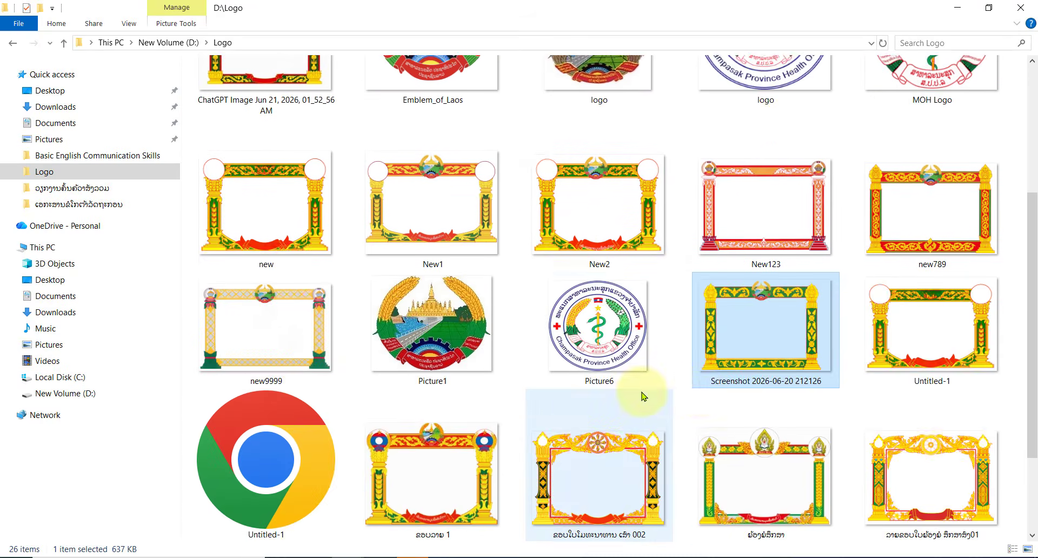
{"action": "scroll", "coordinate": [757, 341], "scroll_direction": "up", "scroll_amount": 3}
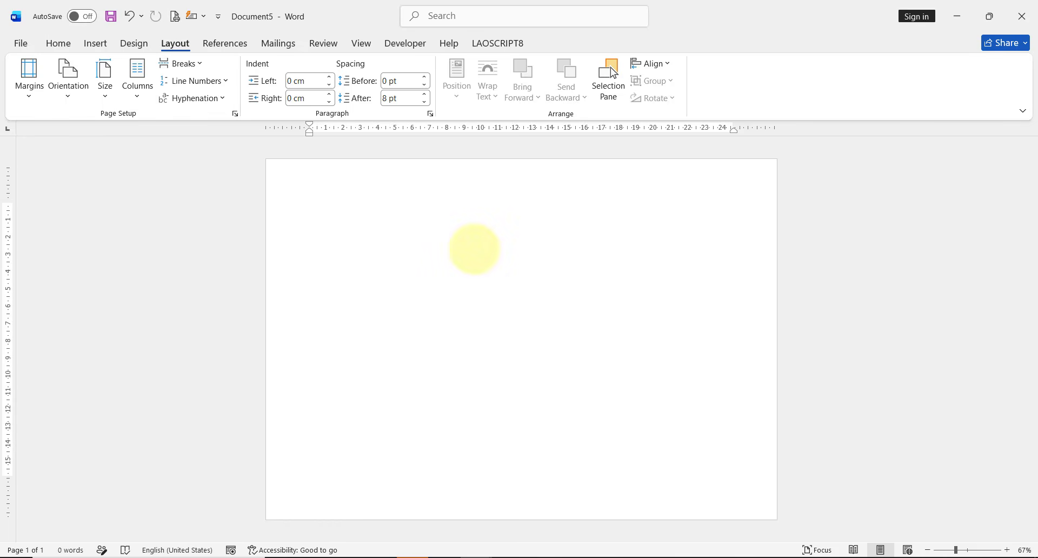
Step: Set the page orientation of the blank document to Landscape
{"action": "left_click", "coordinate": [55, 46]}
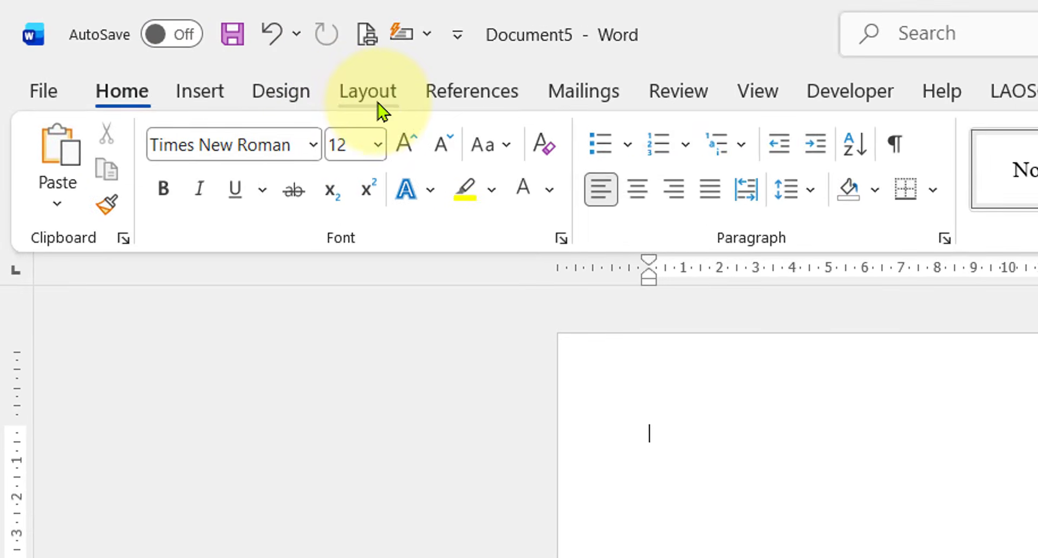
{"action": "left_click", "coordinate": [379, 93]}
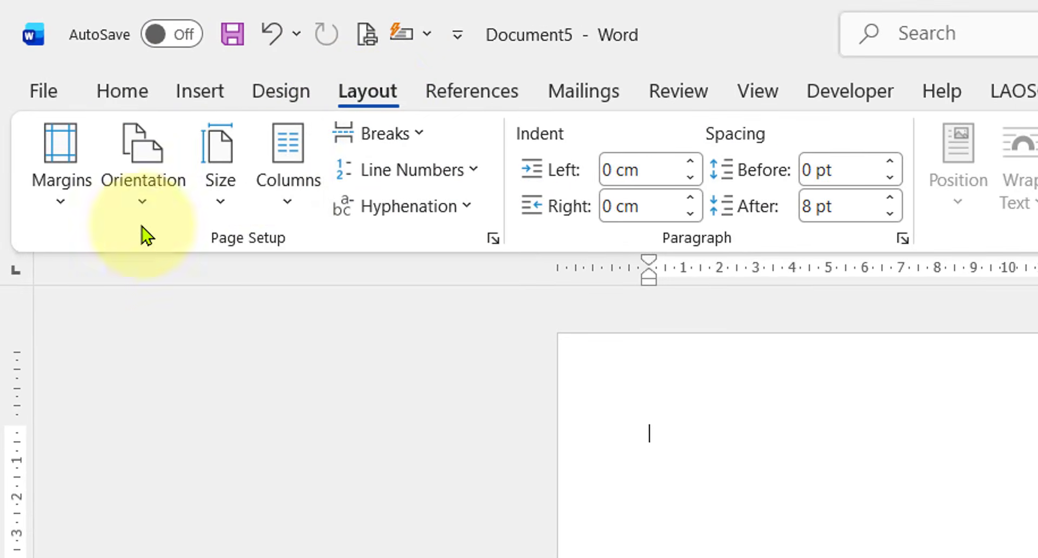
{"action": "left_click", "coordinate": [152, 212]}
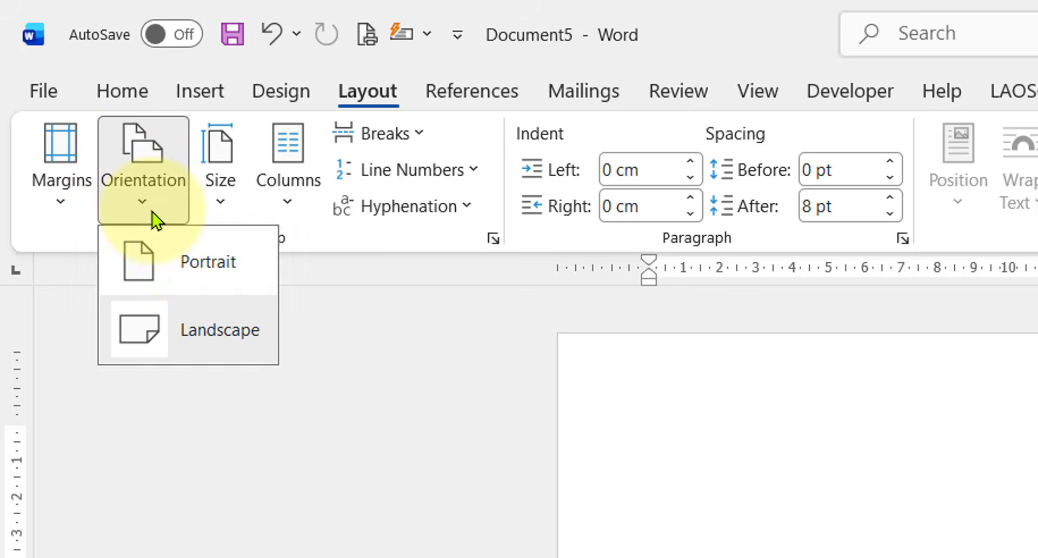
{"action": "left_click", "coordinate": [234, 336]}
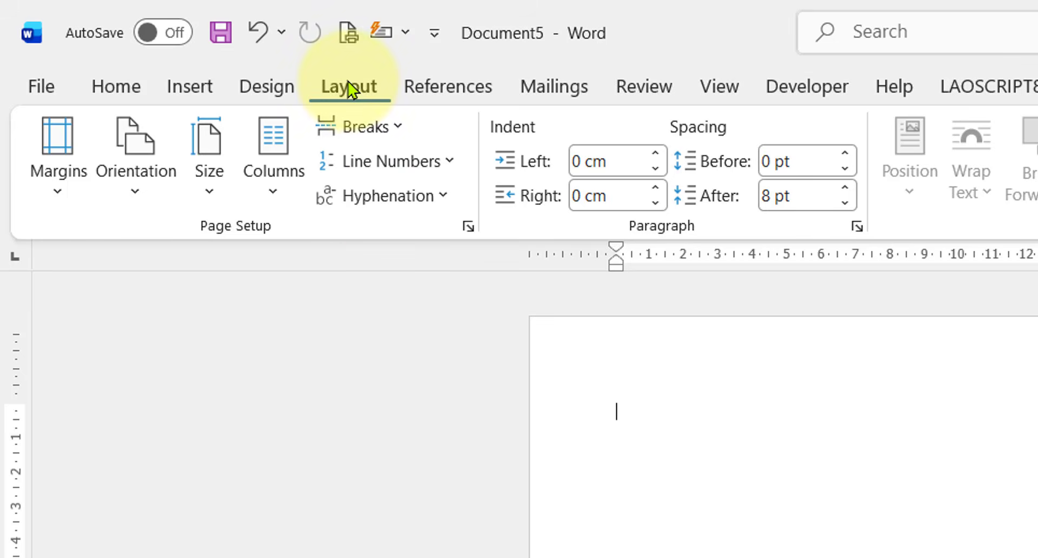
Step: Set the top, left, bottom and right page margins to 0 on A4 paper, ignoring the printable-area warning
{"action": "left_click", "coordinate": [469, 228]}
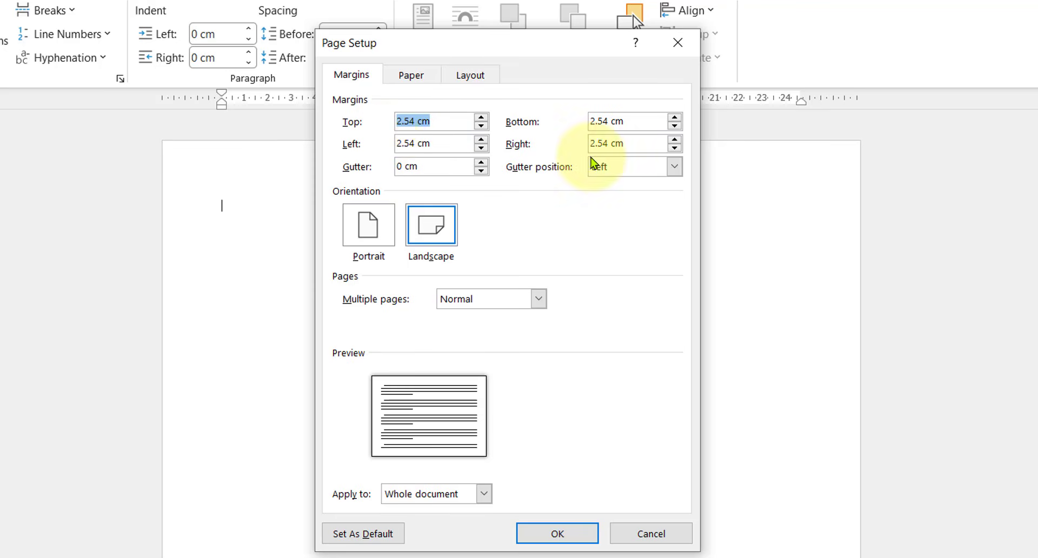
{"action": "type", "text": "0"}
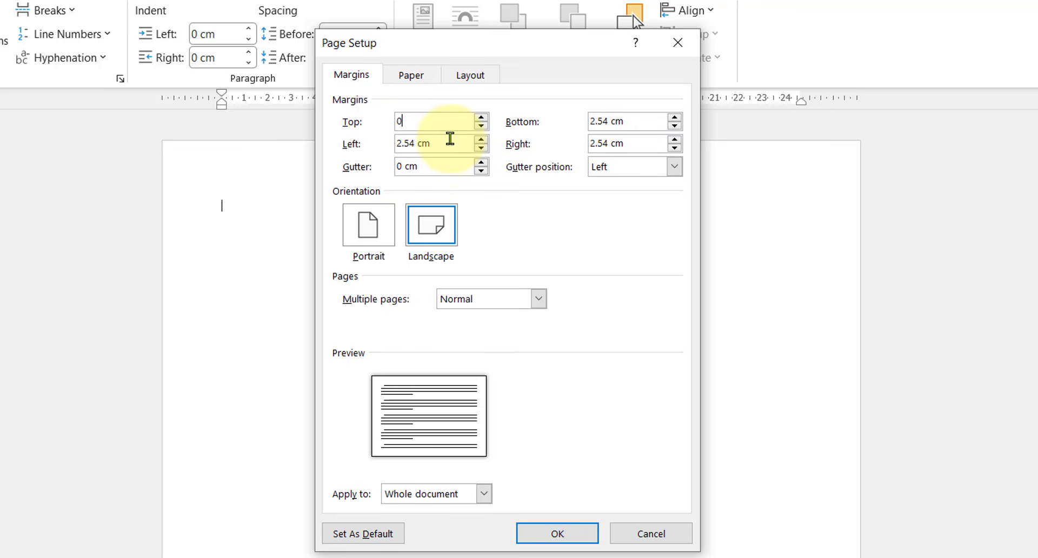
{"action": "key", "text": "Tab"}
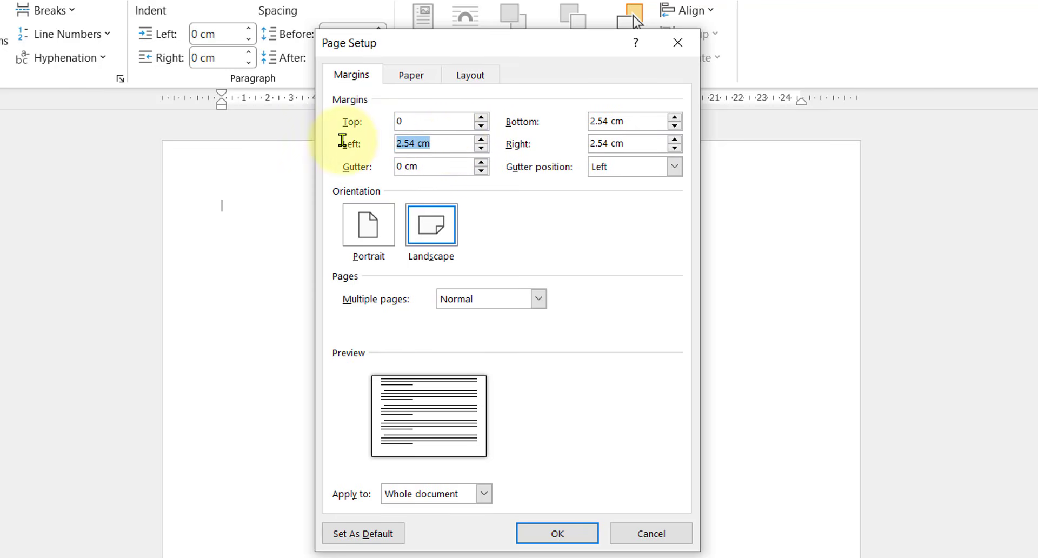
{"action": "type", "text": "0"}
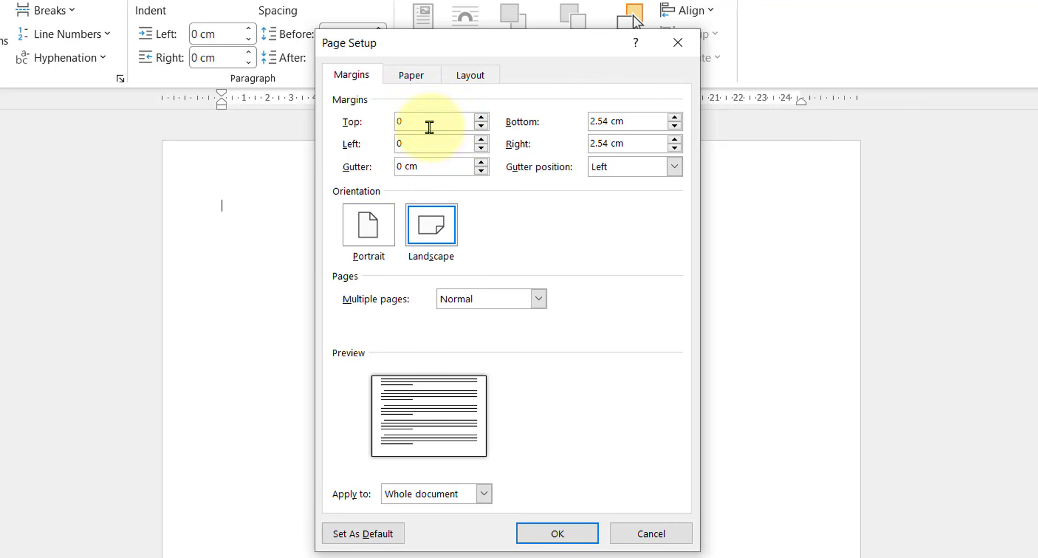
{"action": "left_click_drag", "start_coordinate": [630, 122], "coordinate": [584, 125]}
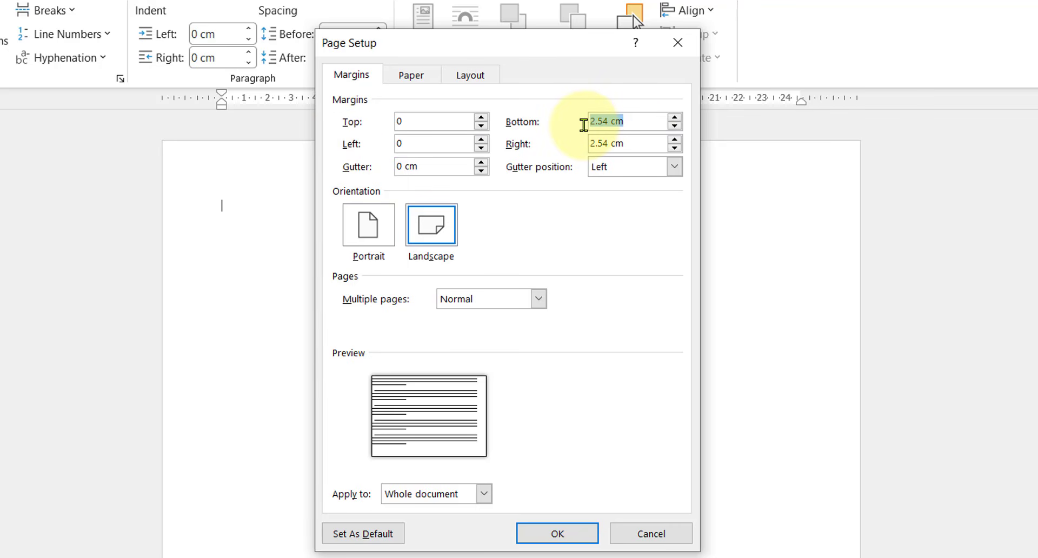
{"action": "type", "text": "0"}
{"action": "left_click", "coordinate": [640, 148]}
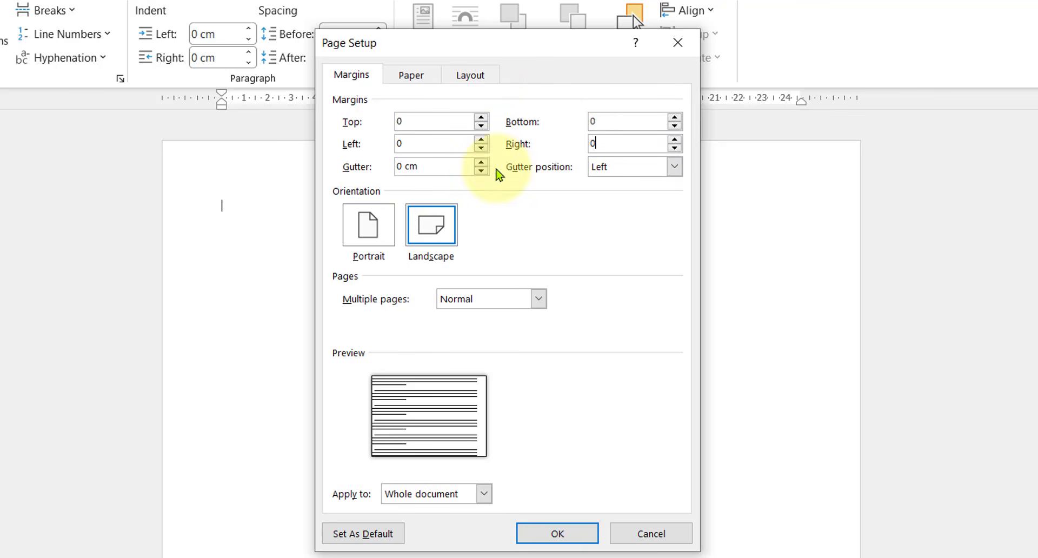
{"action": "left_click", "coordinate": [416, 81]}
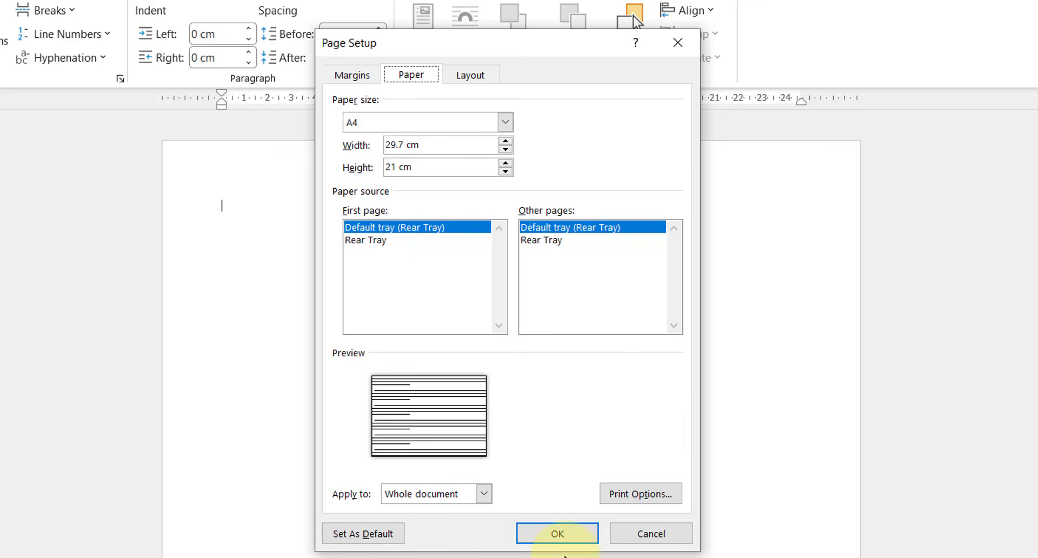
{"action": "left_click", "coordinate": [582, 533]}
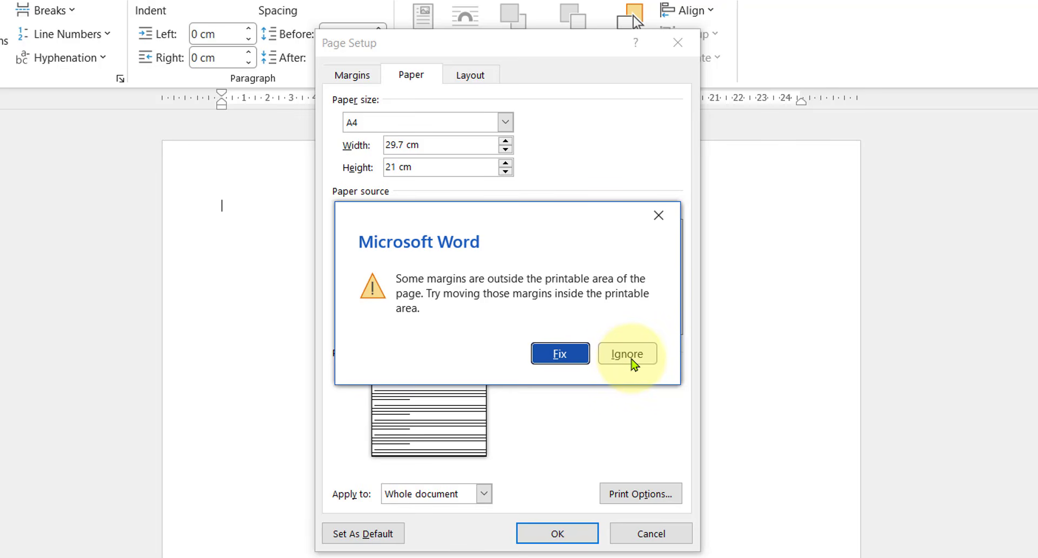
{"action": "left_click", "coordinate": [627, 354]}
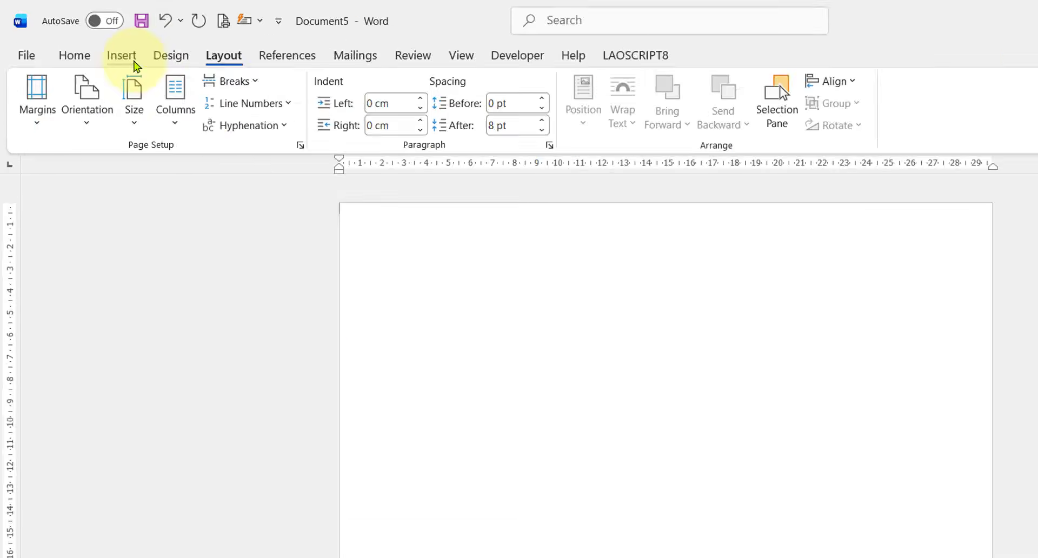
{"action": "left_click", "coordinate": [102, 45]}
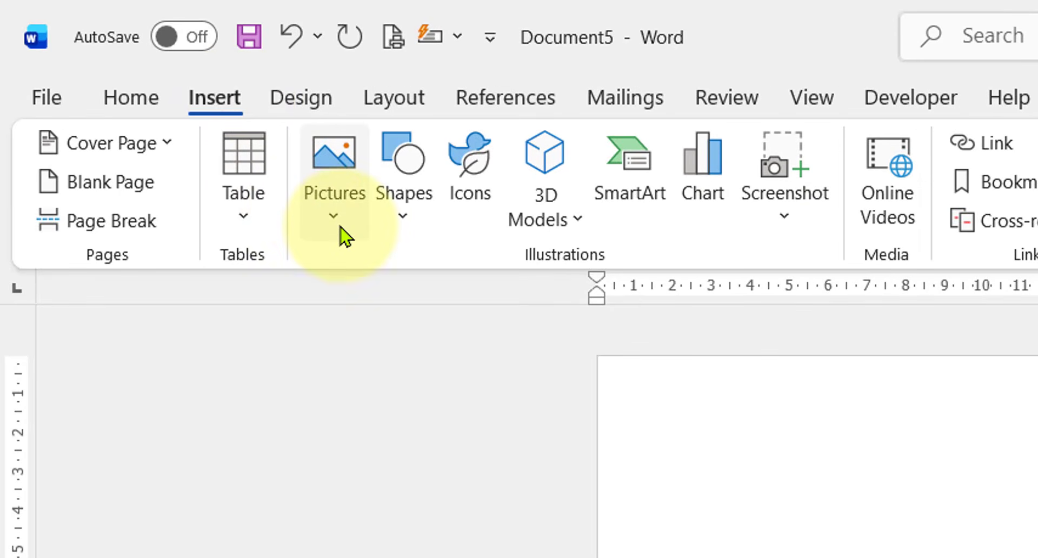
{"action": "left_click", "coordinate": [340, 234]}
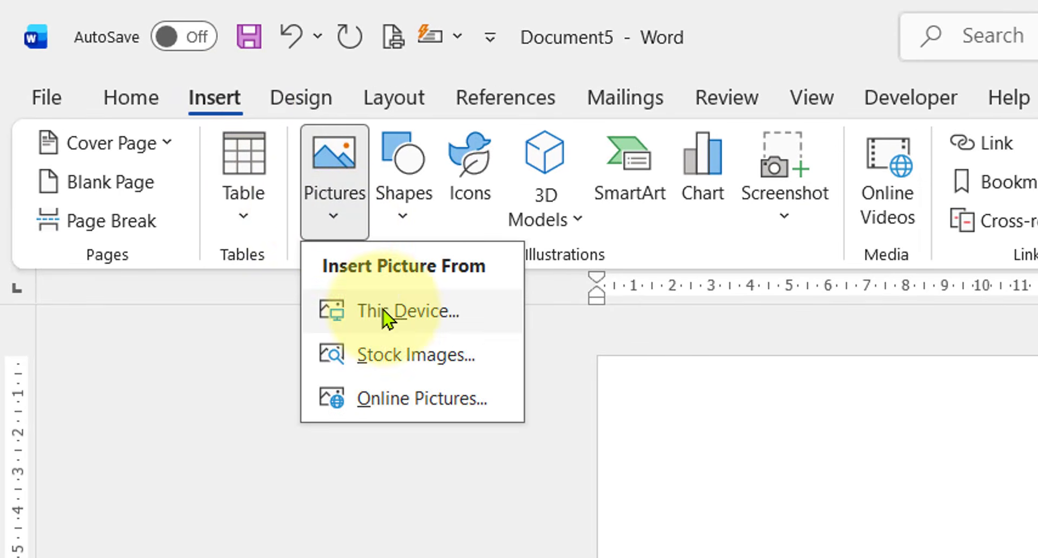
{"action": "left_click", "coordinate": [452, 319]}
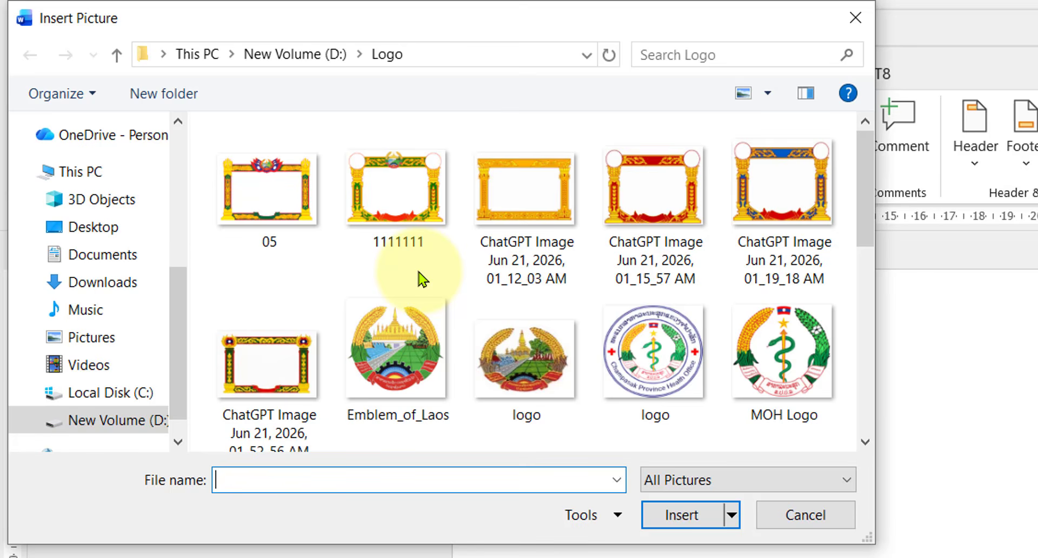
{"action": "scroll", "coordinate": [547, 225], "scroll_direction": "down", "scroll_amount": 3}
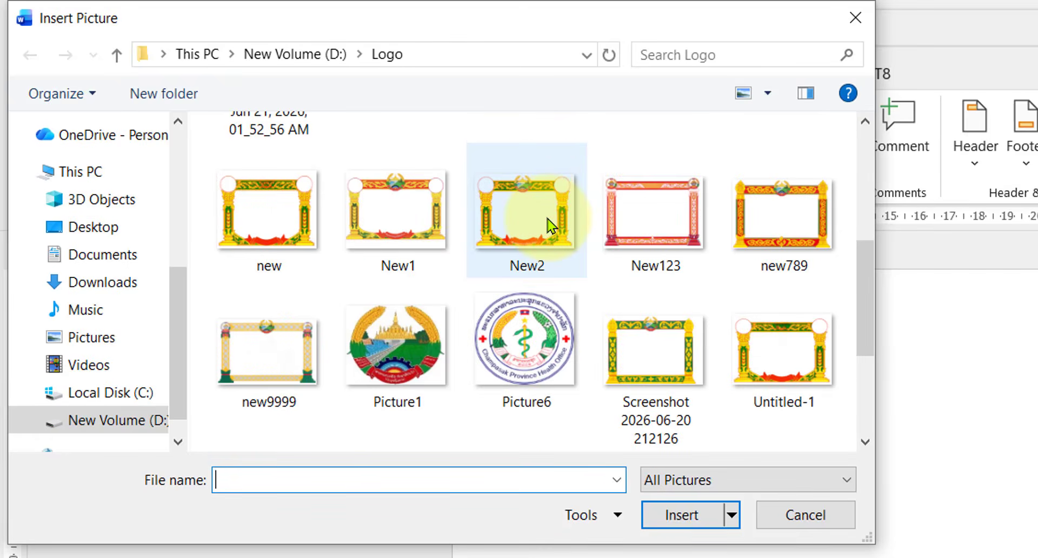
{"action": "left_click", "coordinate": [649, 333]}
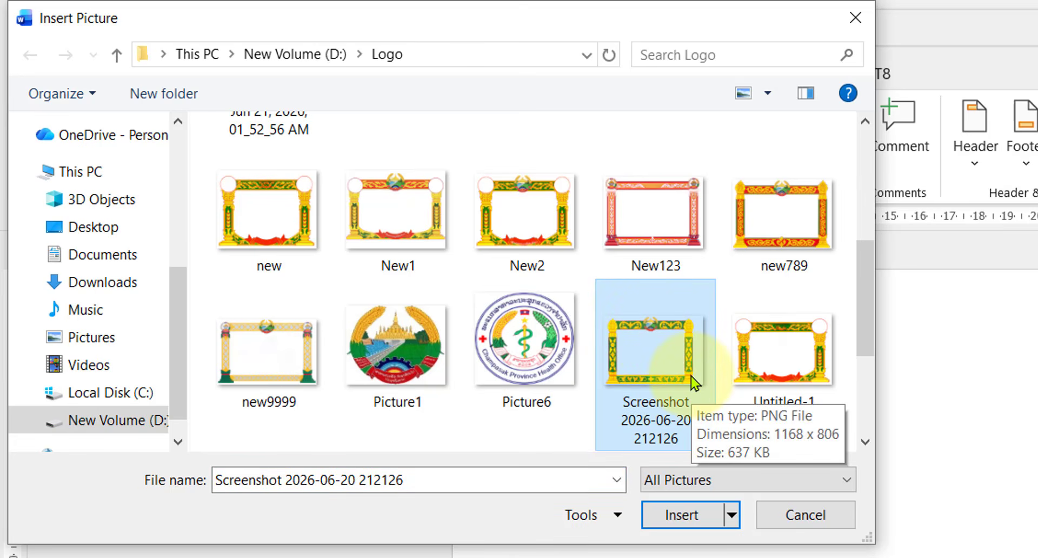
{"action": "left_click", "coordinate": [685, 520]}
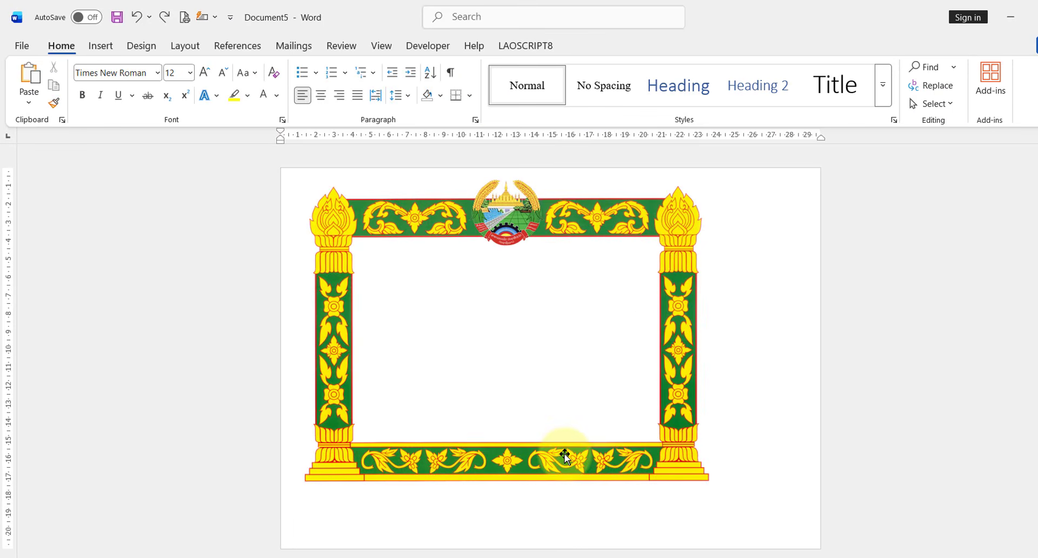
Step: Set the text wrapping of the inserted border picture to Behind Text
{"action": "left_click", "coordinate": [580, 517]}
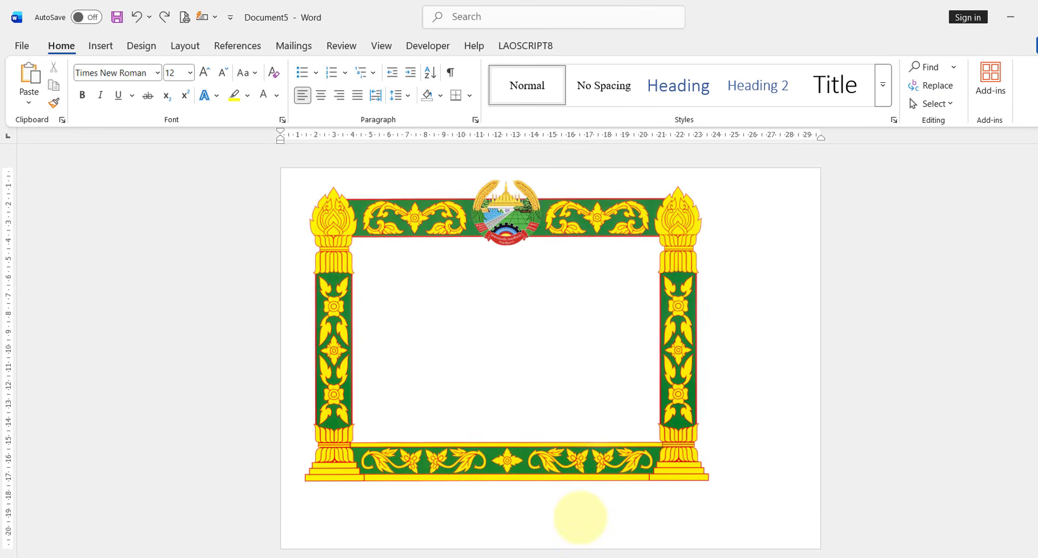
{"action": "left_click", "coordinate": [580, 219]}
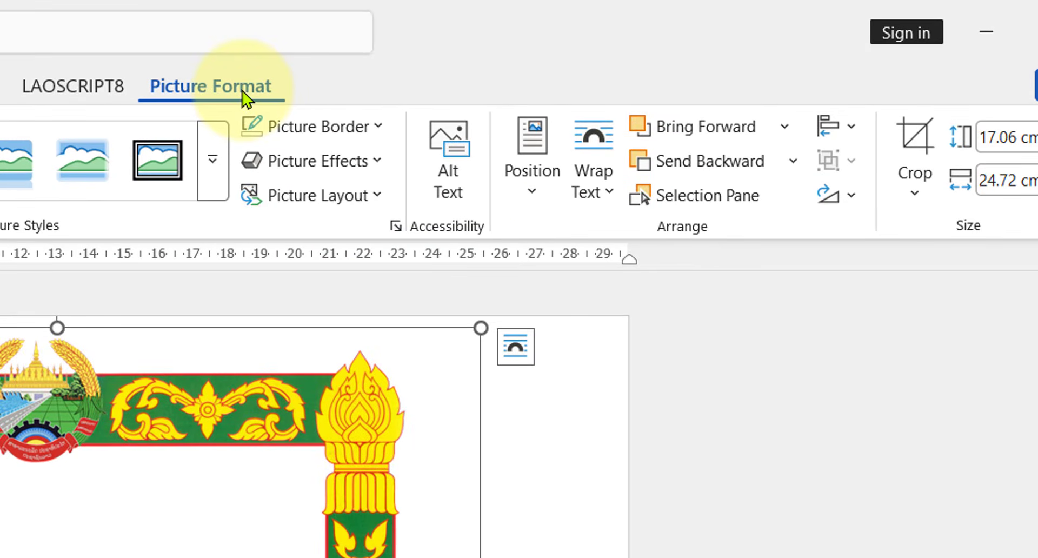
{"action": "left_click", "coordinate": [610, 195]}
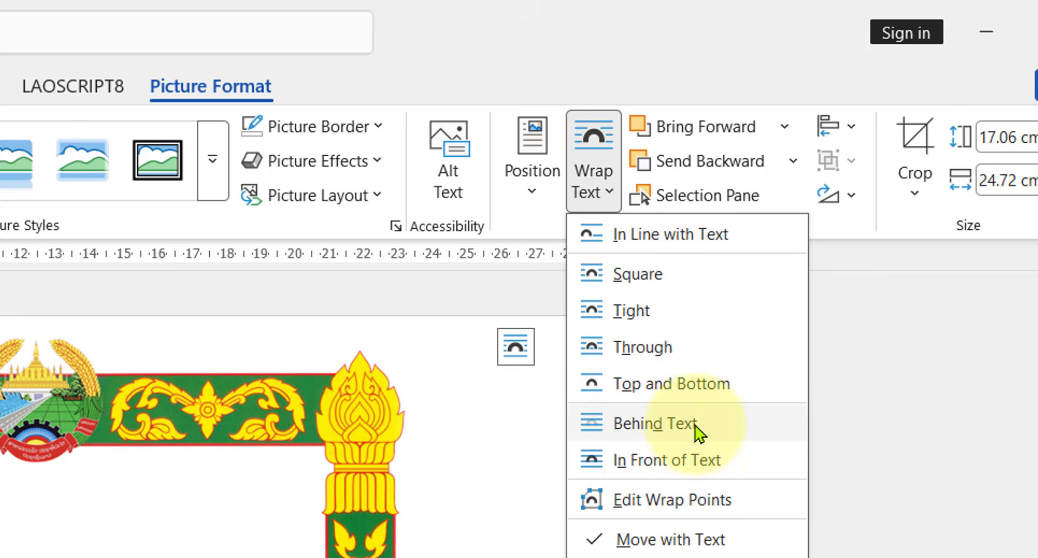
{"action": "left_click", "coordinate": [700, 433]}
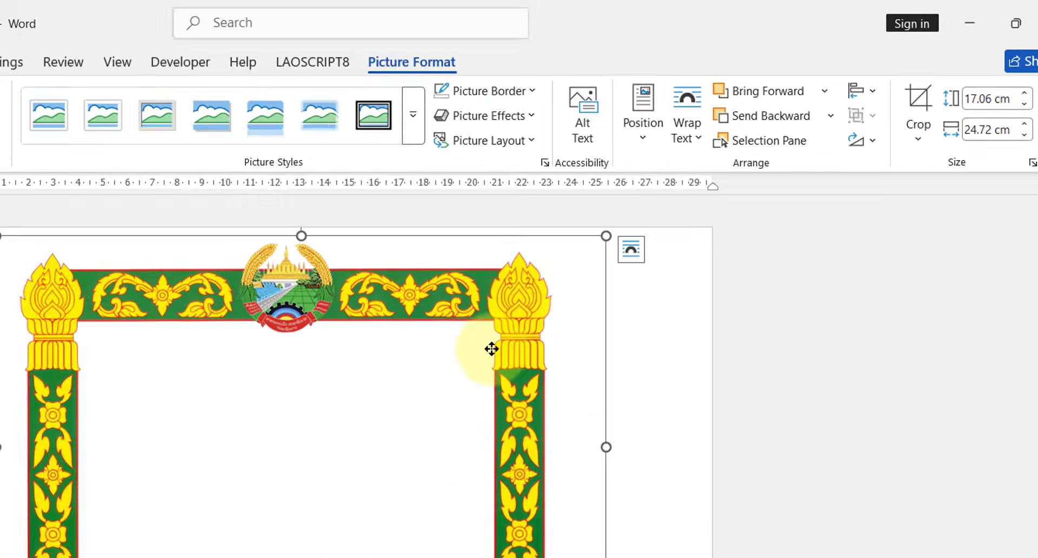
Step: Enlarge the border picture to about 20.1 cm high by 29.13 cm wide and reposition it to fill the page
{"action": "left_click_drag", "start_coordinate": [491, 349], "coordinate": [569, 338]}
{"action": "left_click_drag", "start_coordinate": [678, 236], "coordinate": [615, 233]}
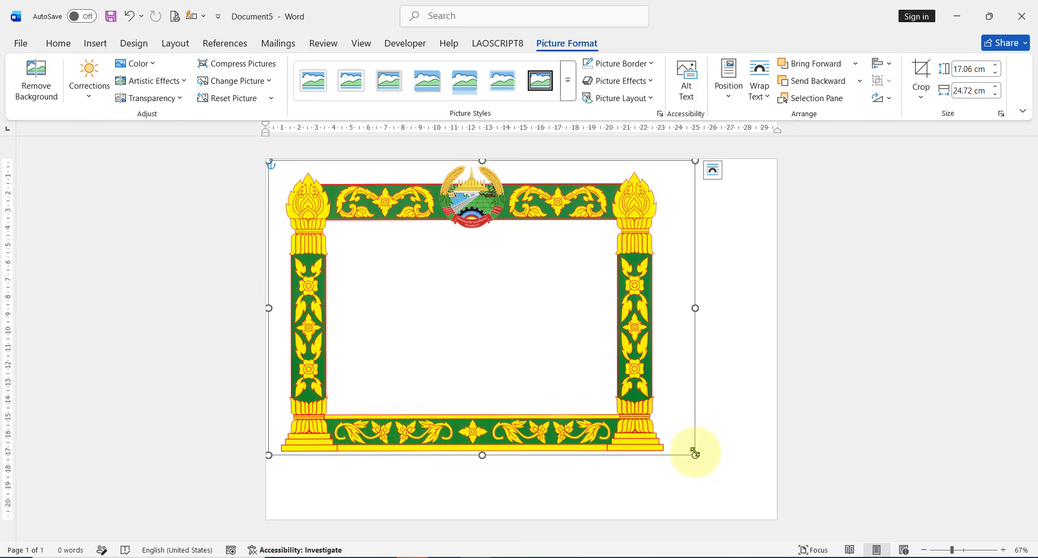
{"action": "left_click_drag", "start_coordinate": [695, 453], "coordinate": [695, 508]}
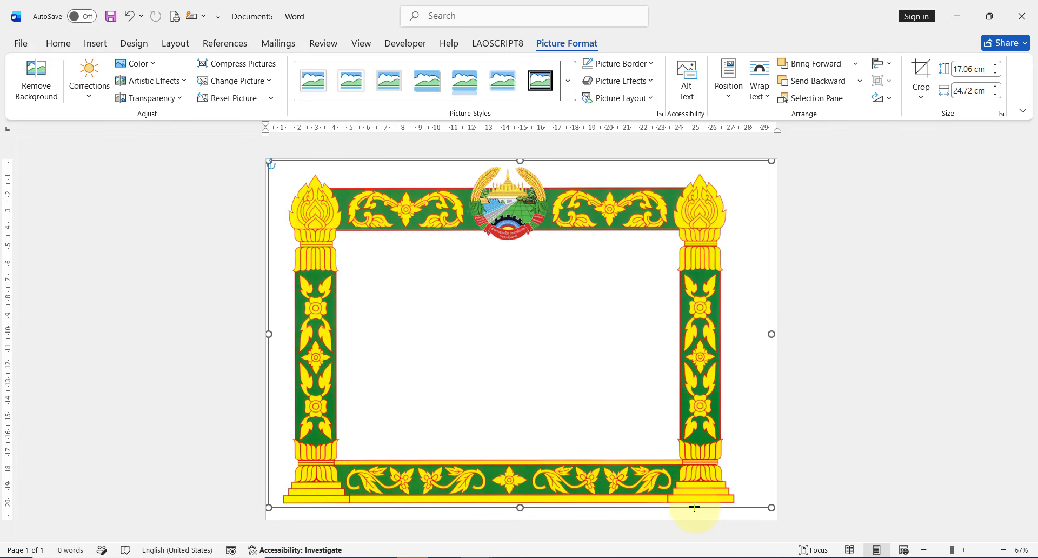
{"action": "left_click_drag", "start_coordinate": [695, 507], "coordinate": [694, 506]}
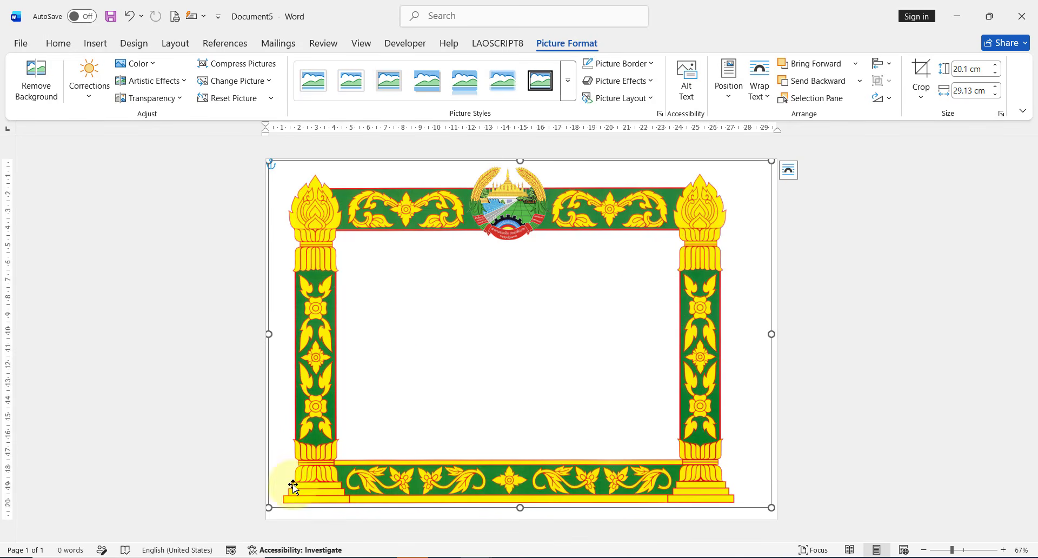
{"action": "left_click_drag", "start_coordinate": [387, 366], "coordinate": [399, 363]}
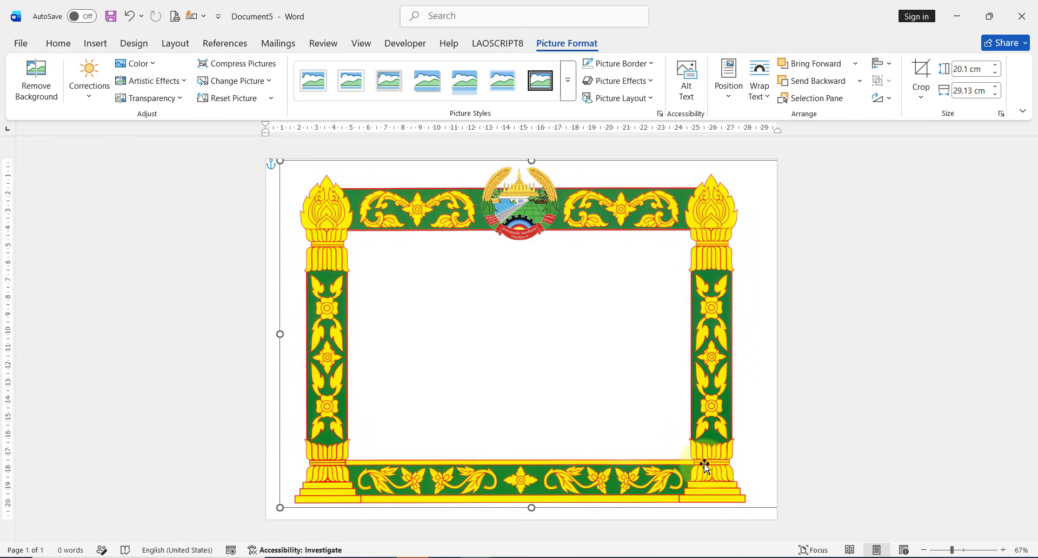
{"action": "left_click_drag", "start_coordinate": [658, 459], "coordinate": [652, 459]}
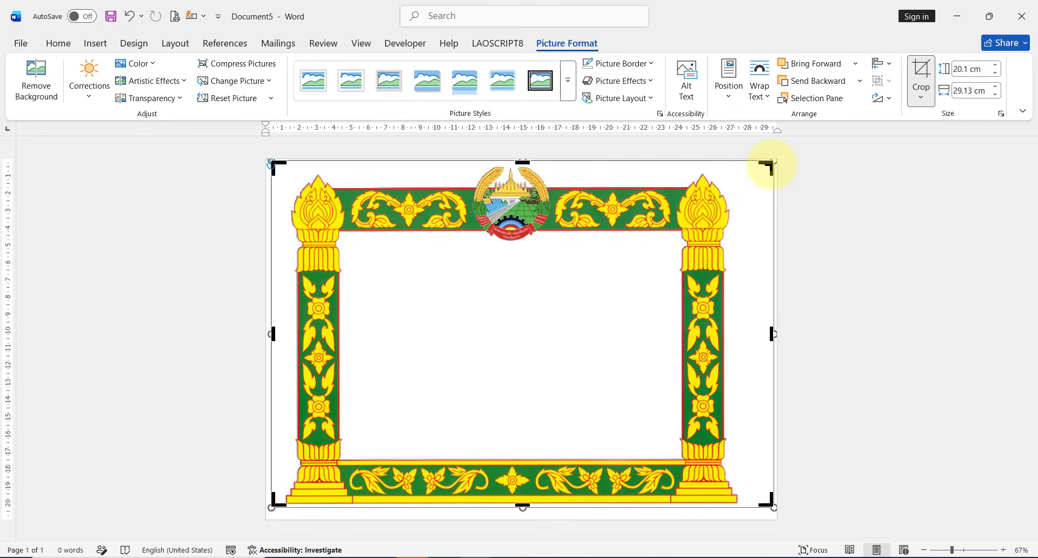
Step: Crop the border picture's upper and right edges to about 19.79 by 27.94 cm and shift it slightly towards the page centre
{"action": "left_click_drag", "start_coordinate": [770, 165], "coordinate": [752, 165]}
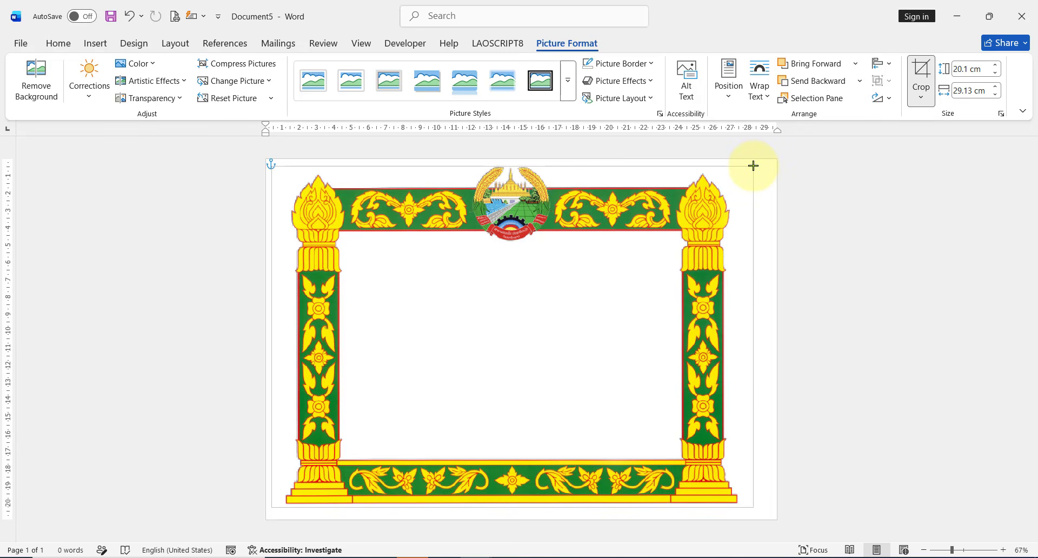
{"action": "left_click_drag", "start_coordinate": [754, 165], "coordinate": [752, 165]}
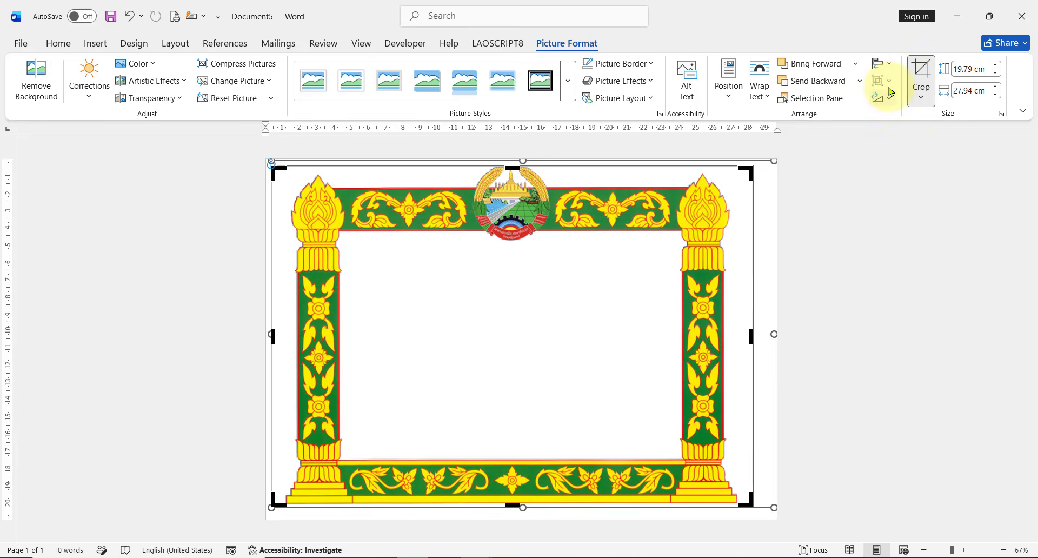
{"action": "left_click", "coordinate": [921, 73]}
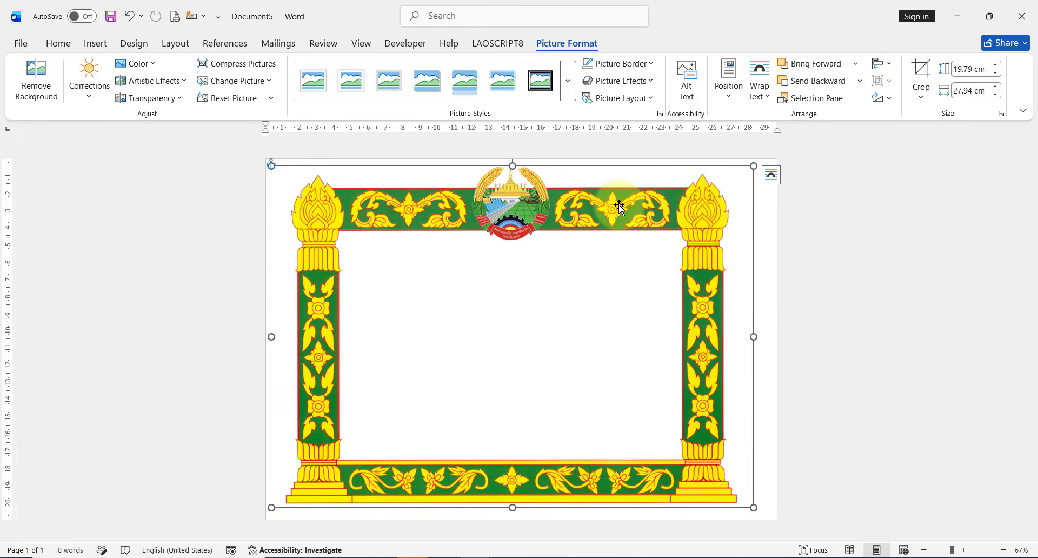
{"action": "left_click_drag", "start_coordinate": [621, 205], "coordinate": [629, 205]}
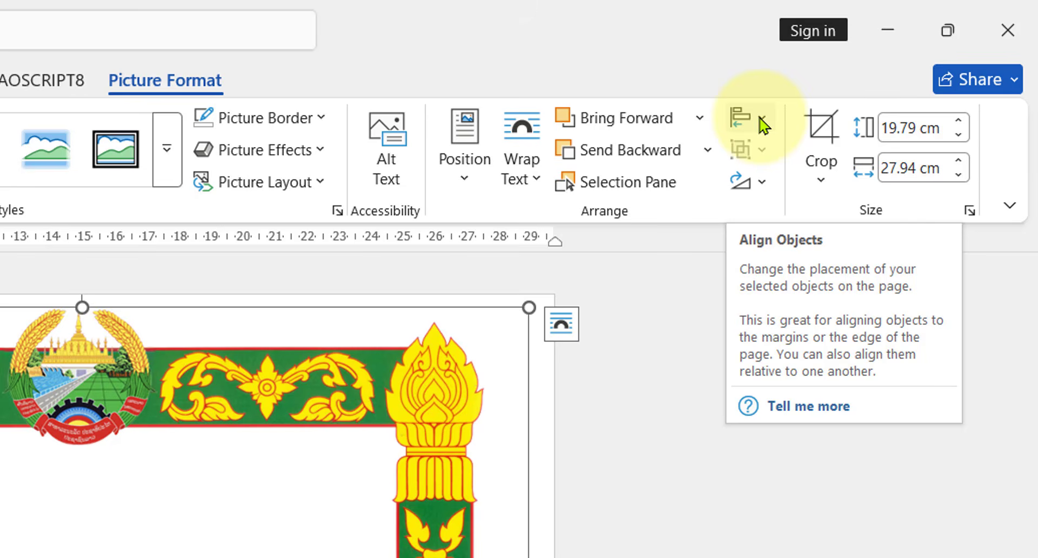
Step: Centre the border picture horizontally with Align Center, then deselect it
{"action": "left_click", "coordinate": [763, 124]}
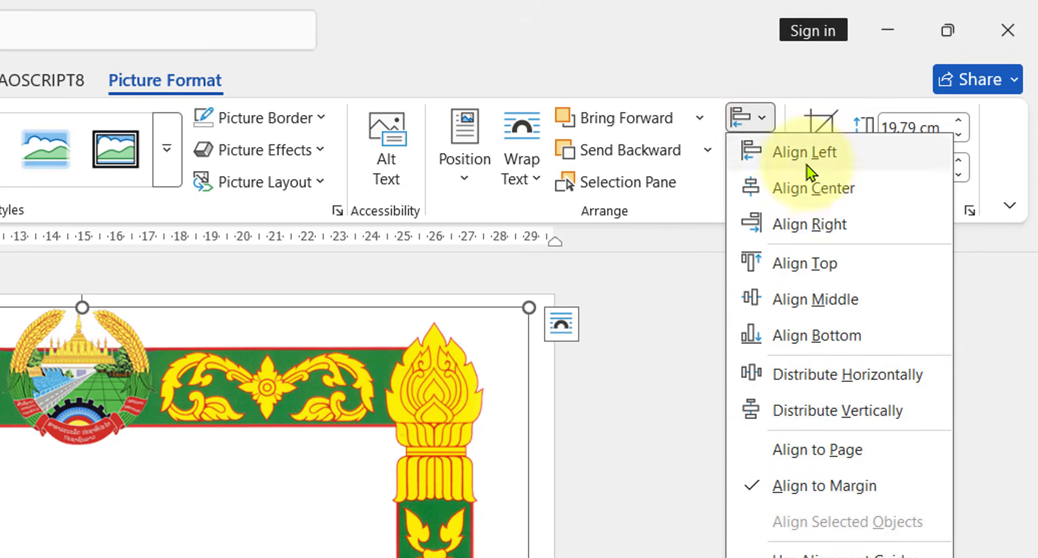
{"action": "left_click", "coordinate": [830, 189]}
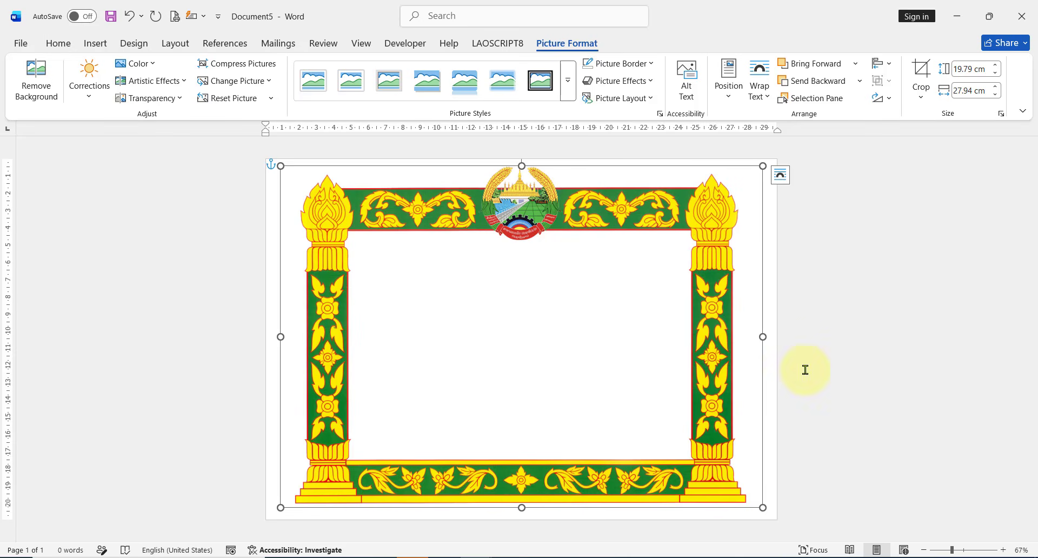
{"action": "left_click", "coordinate": [772, 379]}
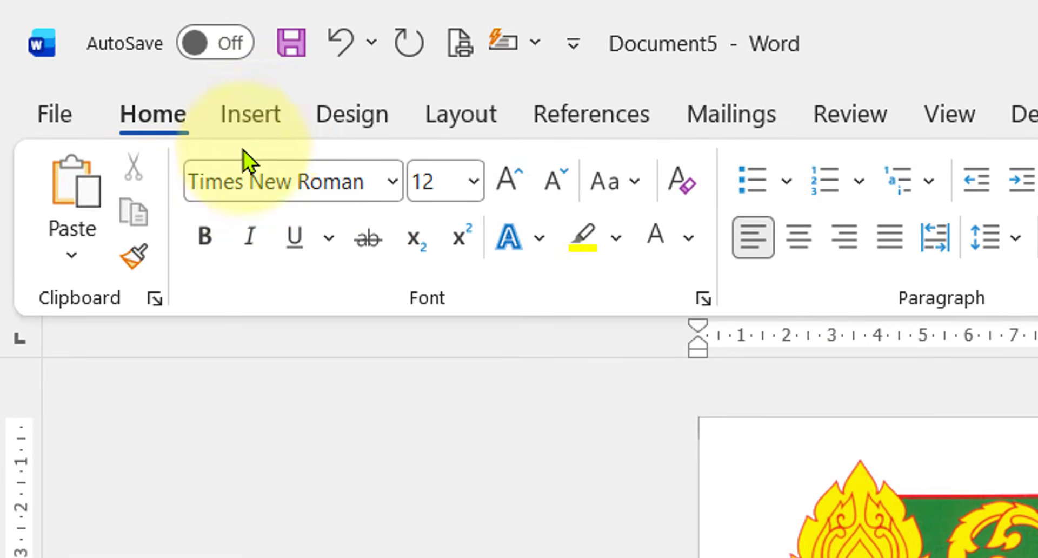
Step: Draw a large text box in the blank area inside the border and widen it slightly towards the left pillar
{"action": "left_click", "coordinate": [99, 47]}
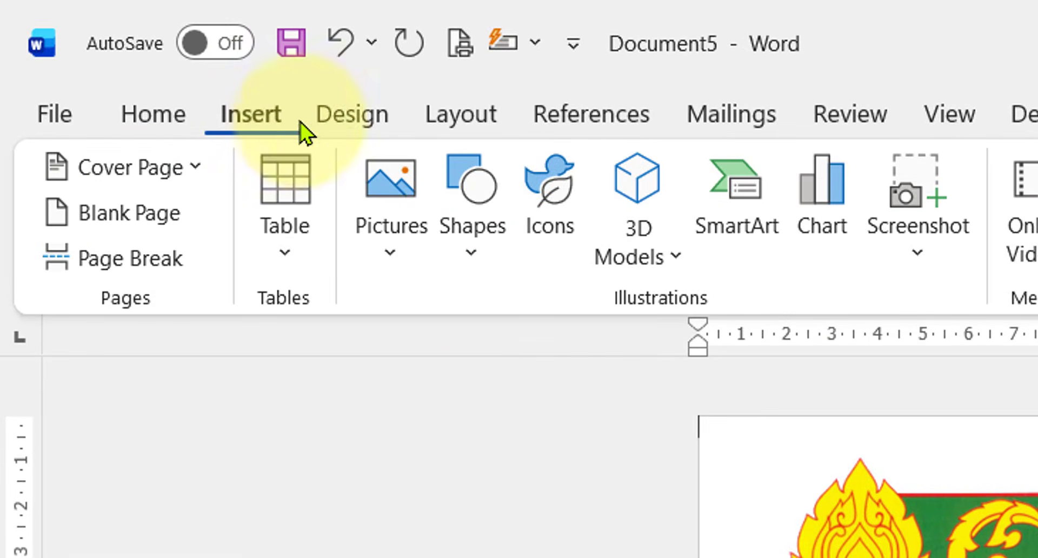
{"action": "left_click", "coordinate": [481, 269]}
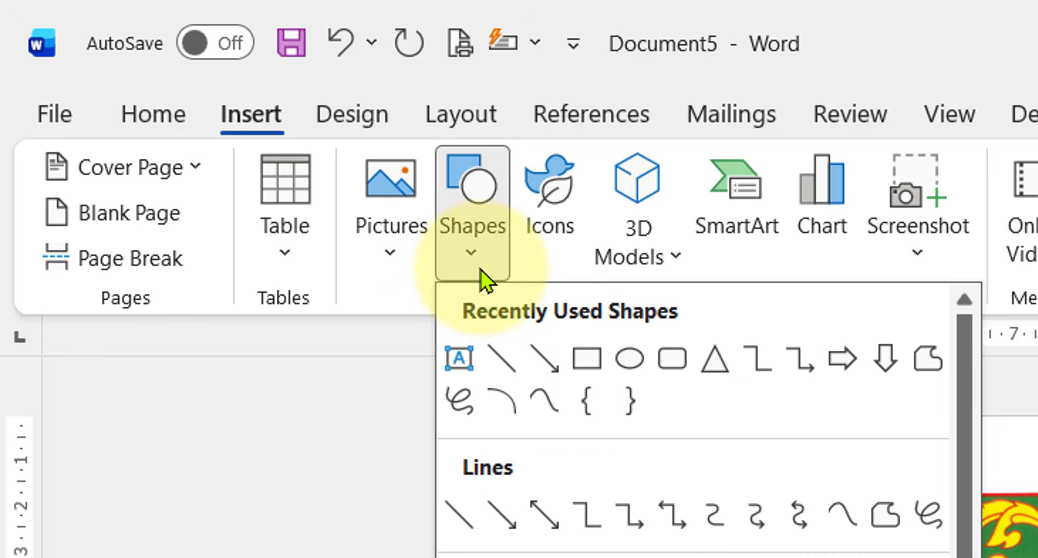
{"action": "left_click", "coordinate": [458, 359]}
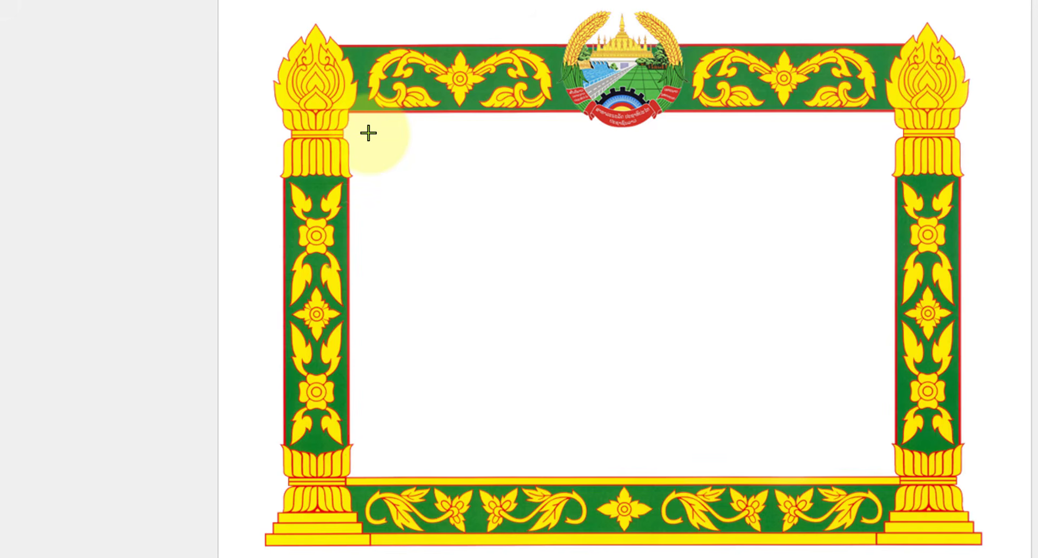
{"action": "mouse_move", "coordinate": [368, 133]}
{"action": "left_mouse_down"}
{"action": "mouse_move", "coordinate": [692, 179]}
{"action": "mouse_move", "coordinate": [845, 255]}
{"action": "mouse_move", "coordinate": [895, 340]}
{"action": "mouse_move", "coordinate": [873, 397]}
{"action": "mouse_move", "coordinate": [876, 454]}
{"action": "mouse_move", "coordinate": [888, 416]}
{"action": "left_mouse_up"}
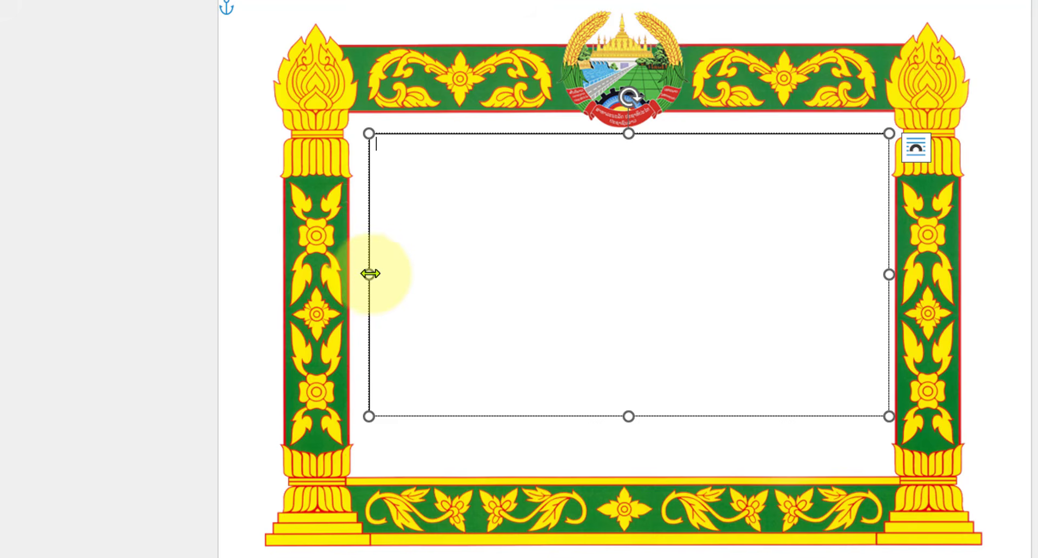
{"action": "left_click_drag", "start_coordinate": [368, 274], "coordinate": [356, 271]}
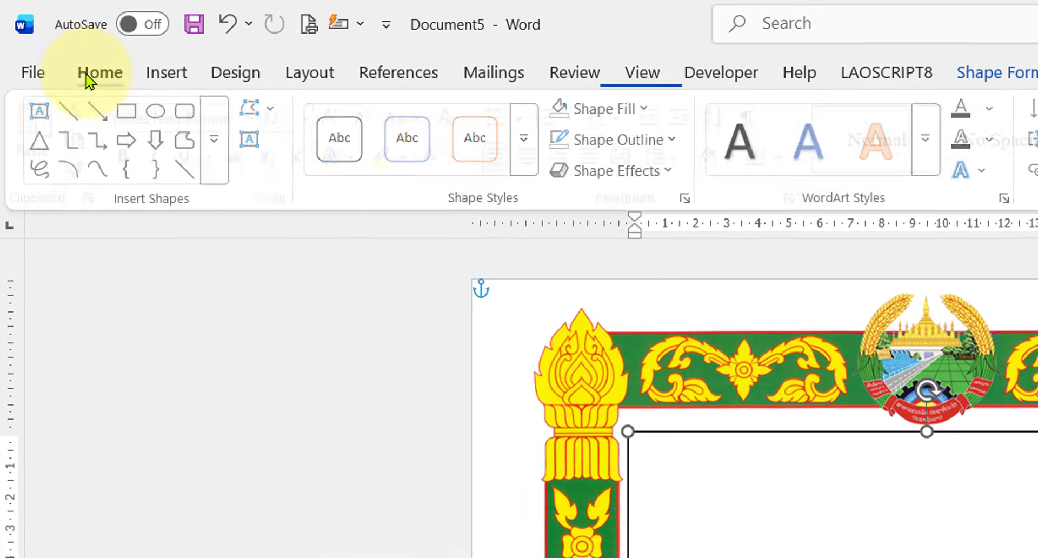
Step: Set the font of the new text box to Phetsarath OT
{"action": "left_click", "coordinate": [101, 77]}
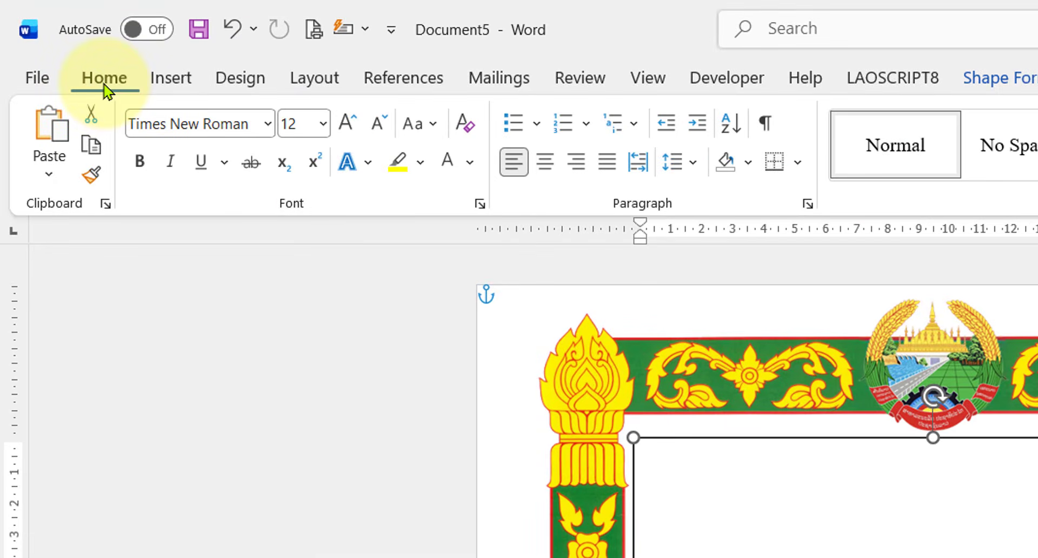
{"action": "left_click", "coordinate": [268, 124]}
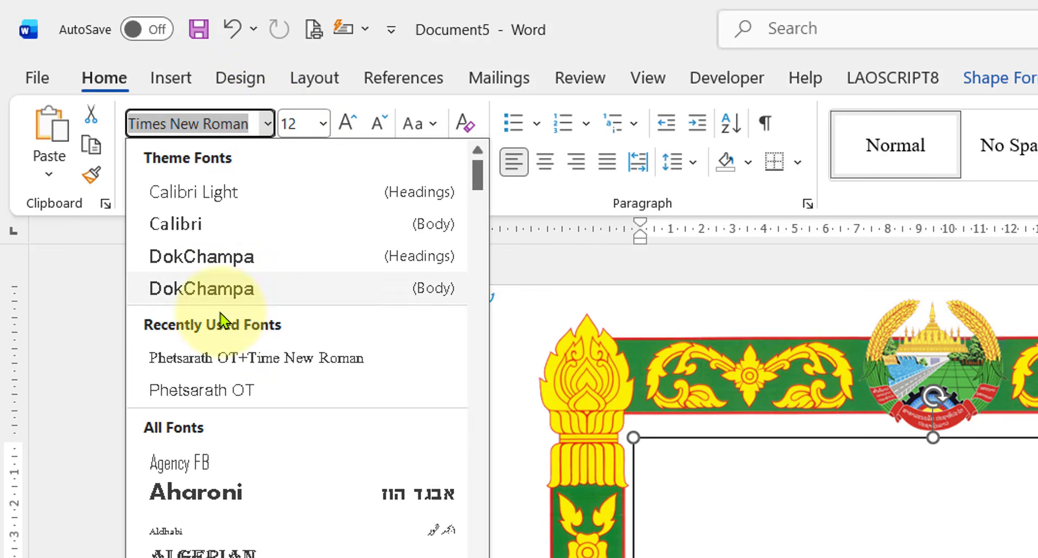
{"action": "left_click", "coordinate": [246, 392]}
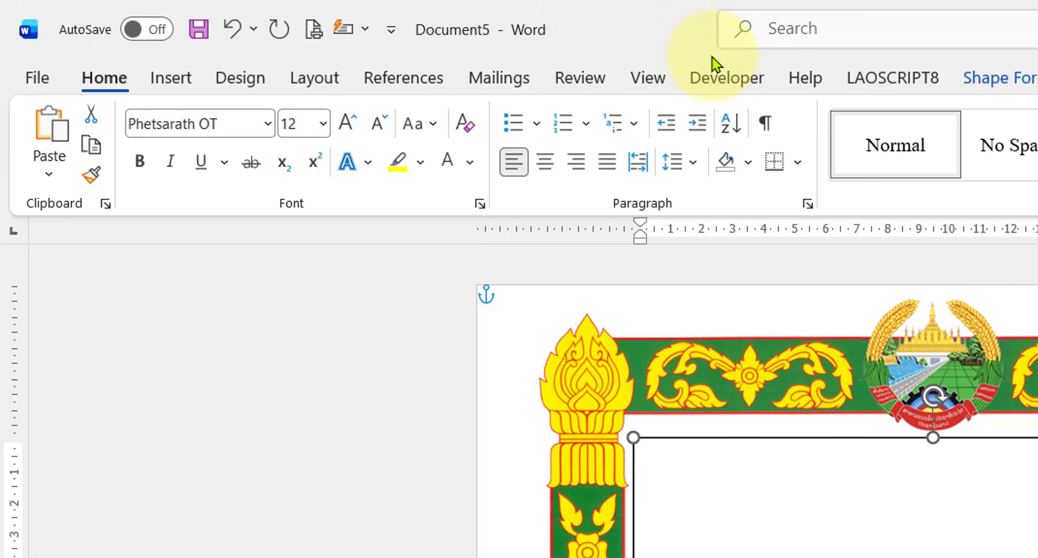
Step: Set the text box's paragraph spacing to 0 pt after and its line spacing to Single
{"action": "left_click", "coordinate": [808, 204]}
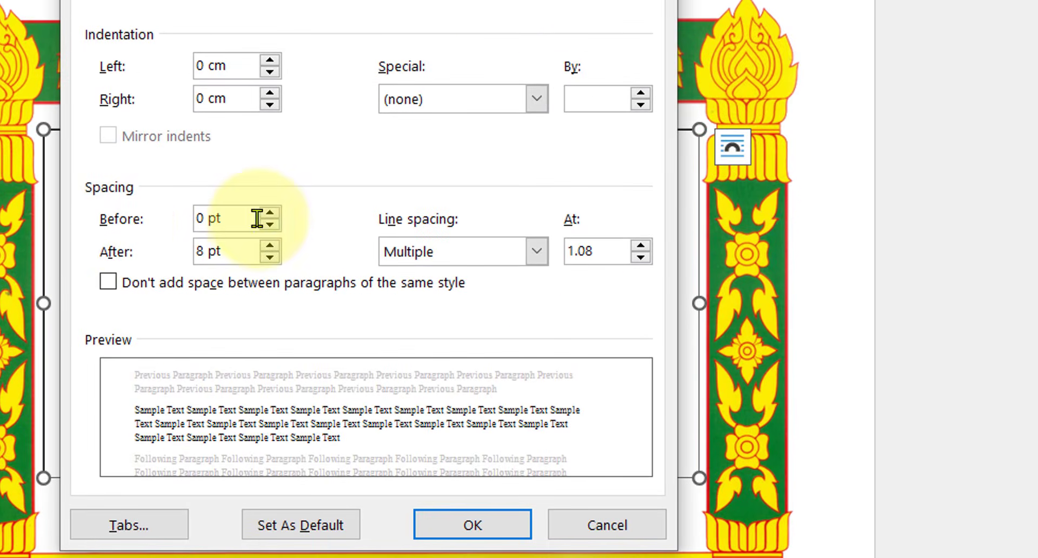
{"action": "left_click", "coordinate": [271, 258]}
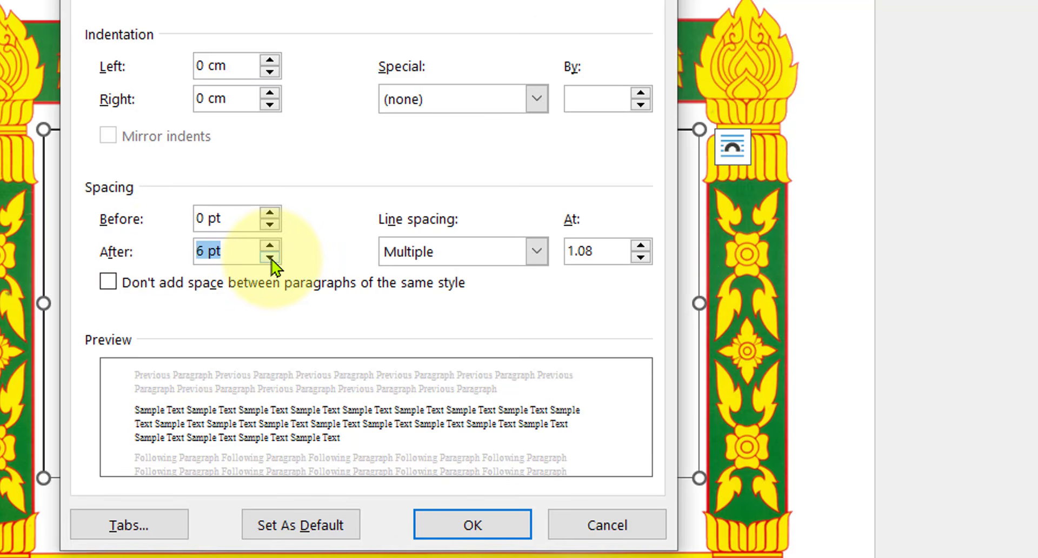
{"action": "left_click", "coordinate": [271, 258]}
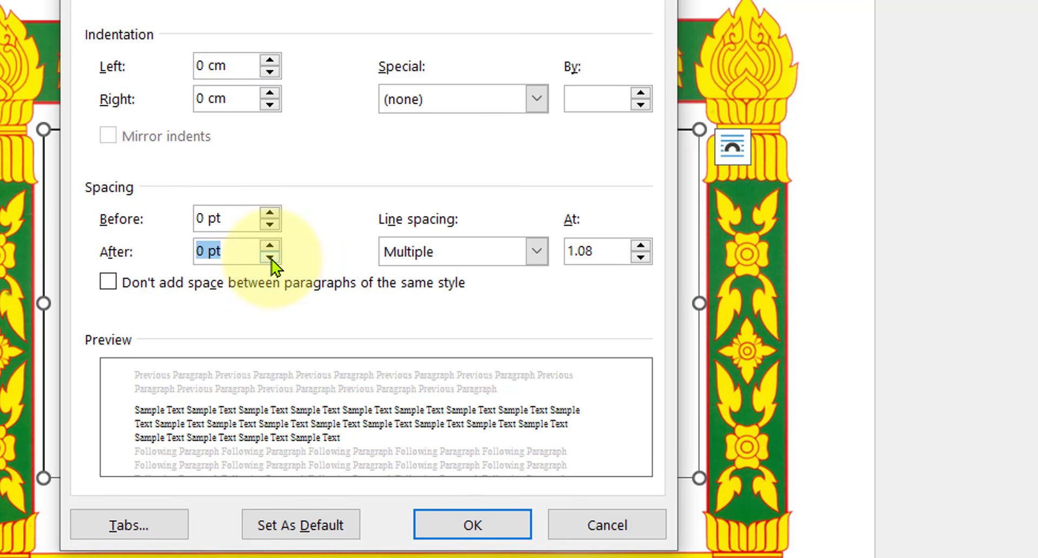
{"action": "left_click", "coordinate": [537, 252]}
{"action": "left_click", "coordinate": [457, 278]}
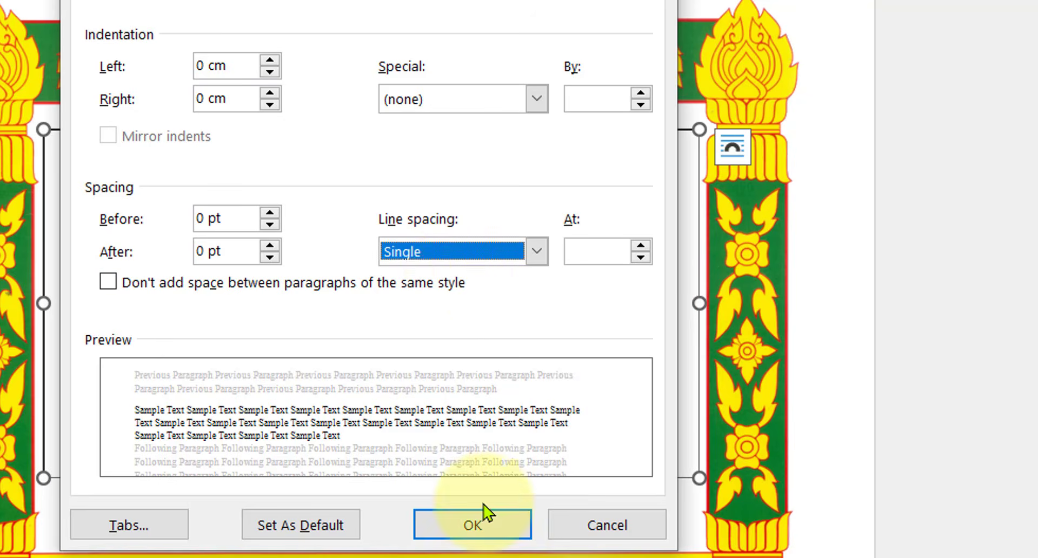
{"action": "left_click", "coordinate": [496, 531]}
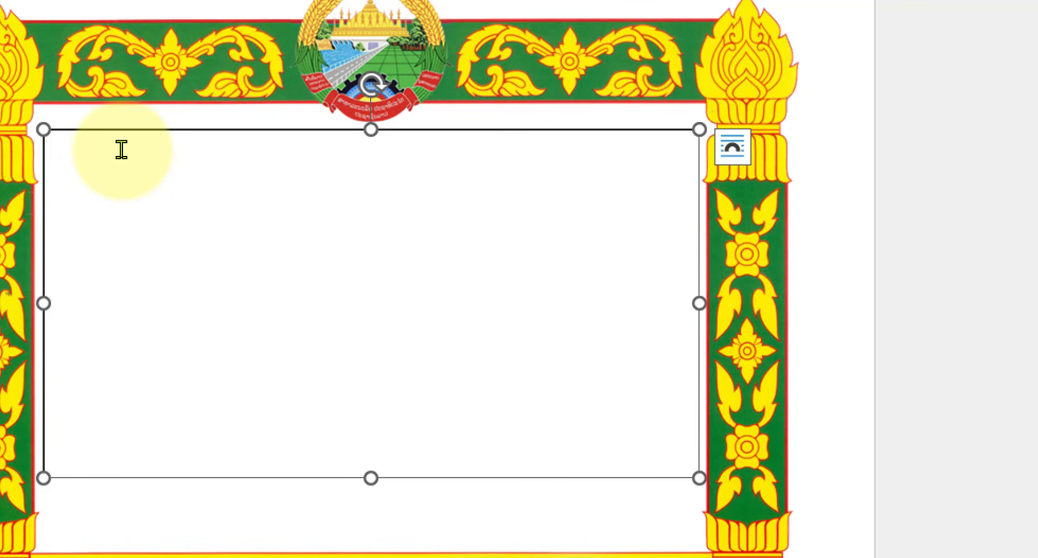
{"action": "type", "text": "lkm"}
{"action": "key", "text": "BackSpace"}
{"action": "key", "text": "BackSpace"}
{"action": "key", "text": "BackSpace"}
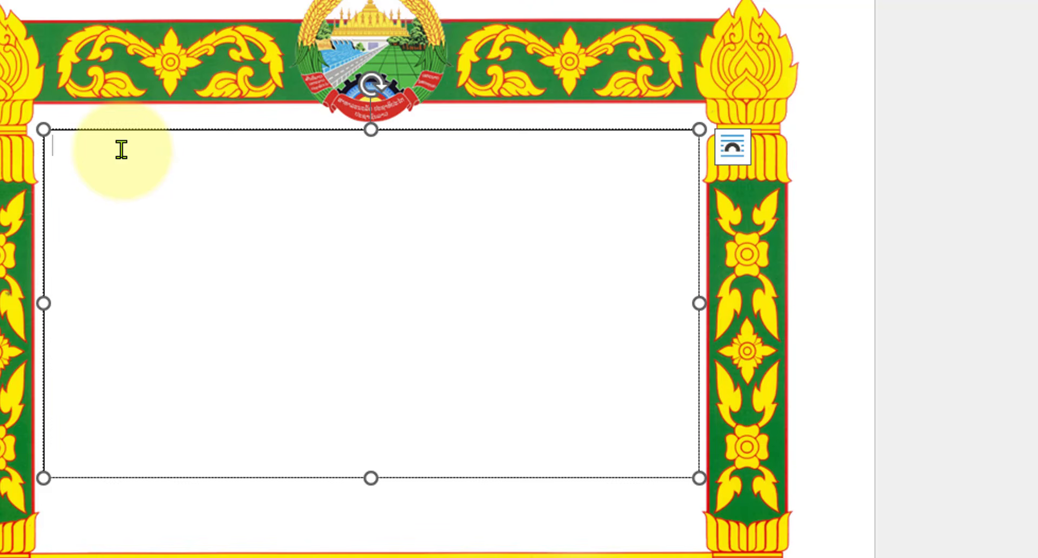
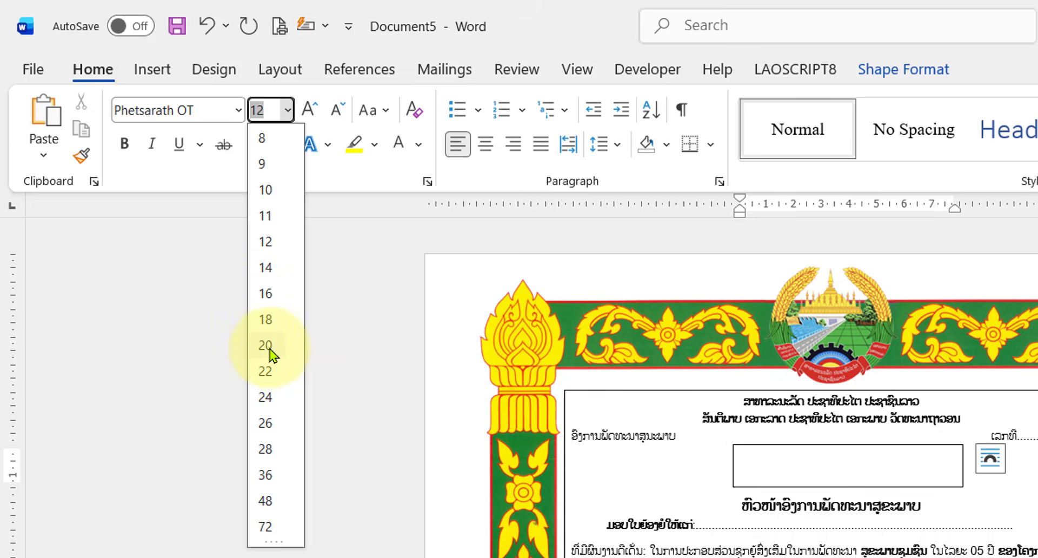
Step: Enter the title "ໃບຍ້ອງຍໍ" at font size 20 in the small text box, bold and centred
{"action": "left_click", "coordinate": [268, 349]}
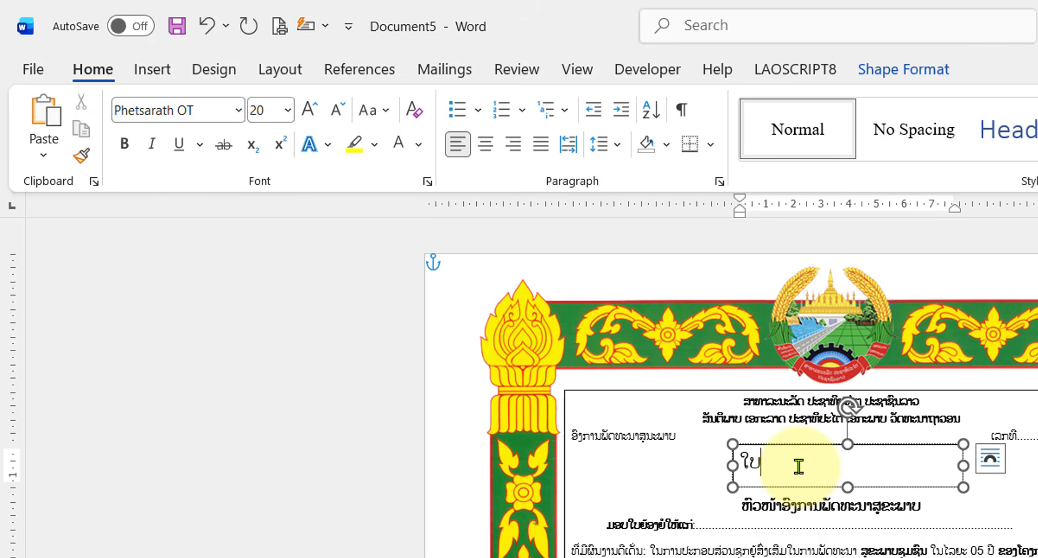
{"action": "type", "text": "້ອງຍໍ"}
{"action": "left_click", "coordinate": [908, 444]}
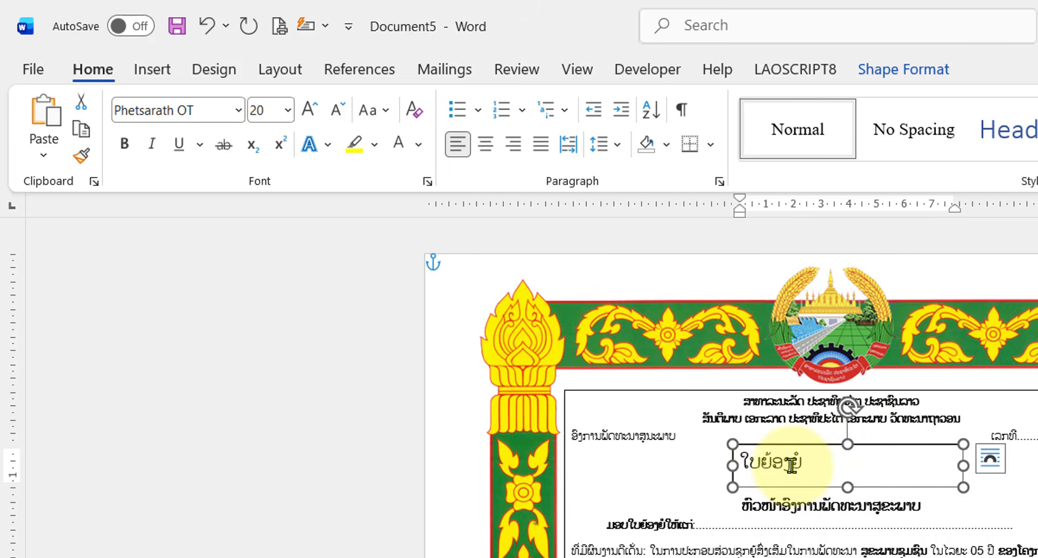
{"action": "left_click", "coordinate": [127, 150]}
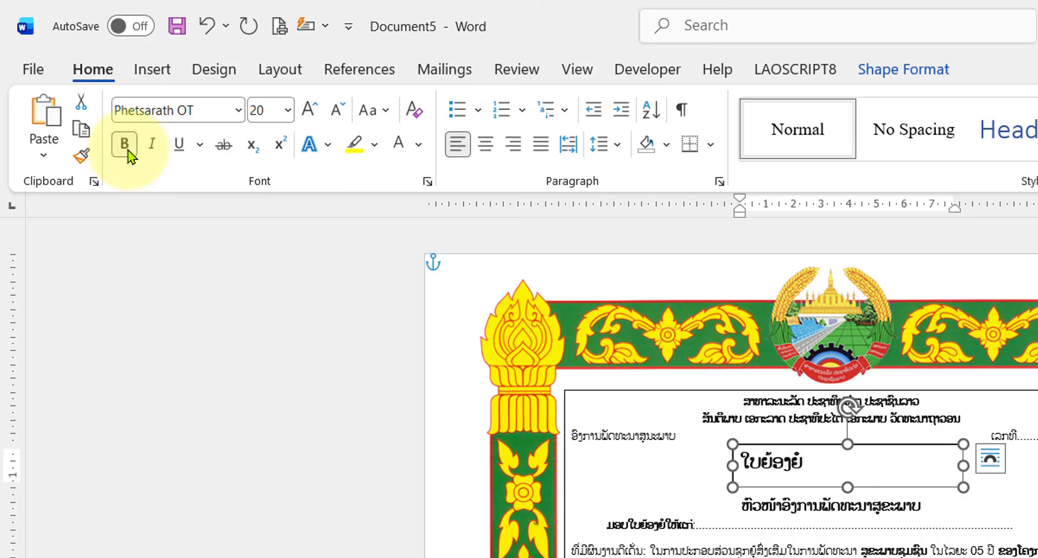
{"action": "left_click", "coordinate": [487, 157]}
Step: Set the text fill of the small title box to the standard colour Red
{"action": "left_click", "coordinate": [899, 464]}
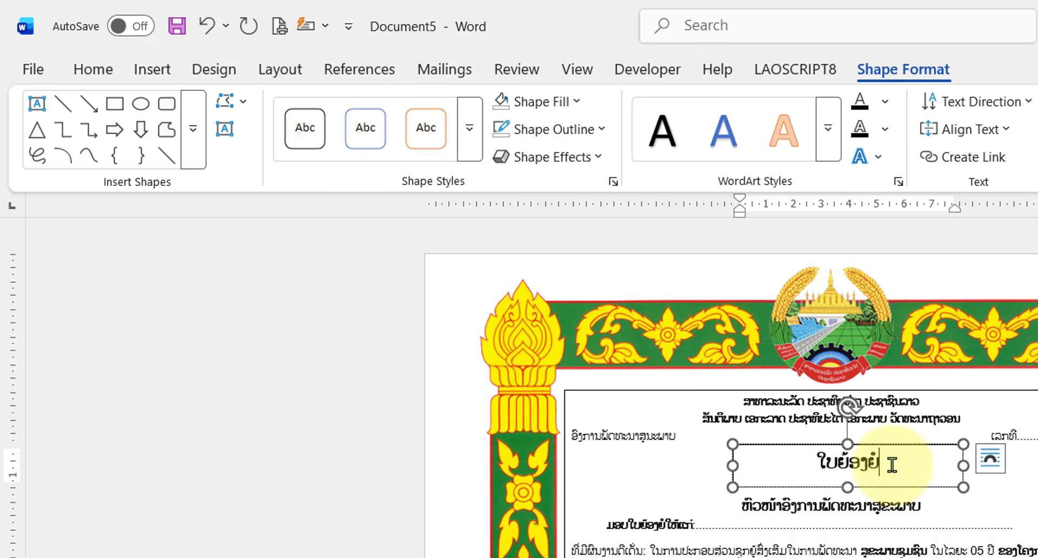
{"action": "left_click", "coordinate": [914, 448]}
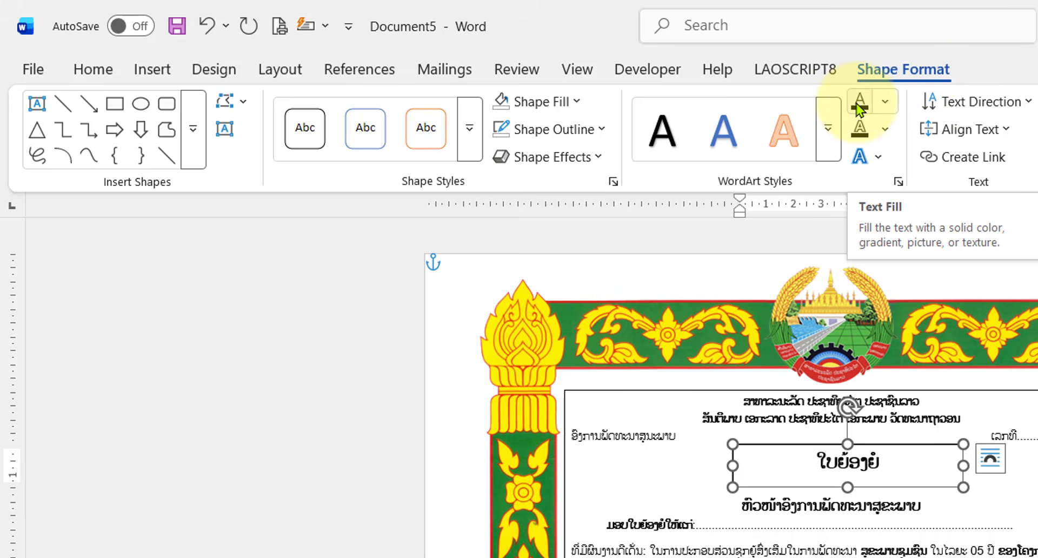
{"action": "left_click", "coordinate": [886, 108]}
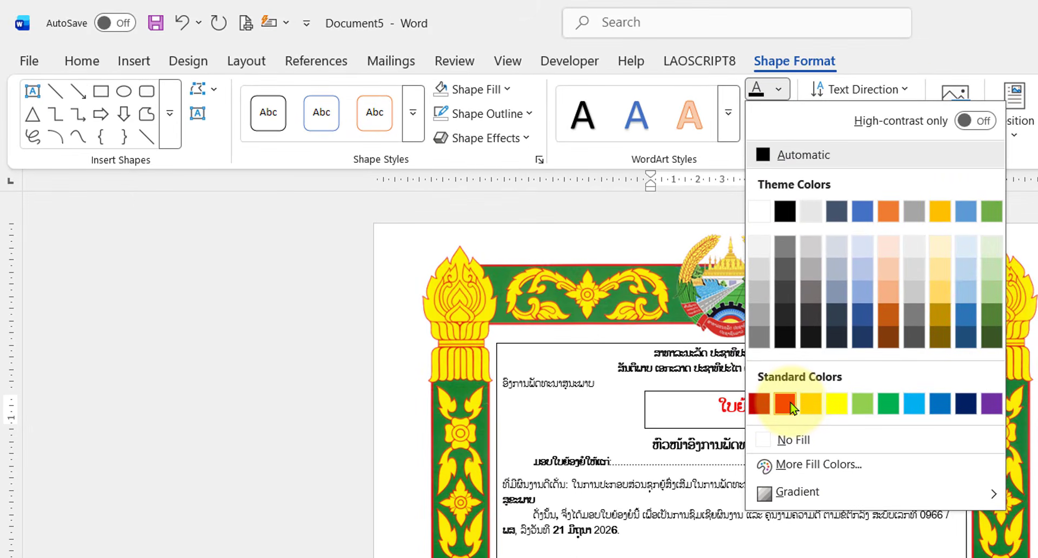
{"action": "left_click", "coordinate": [791, 406]}
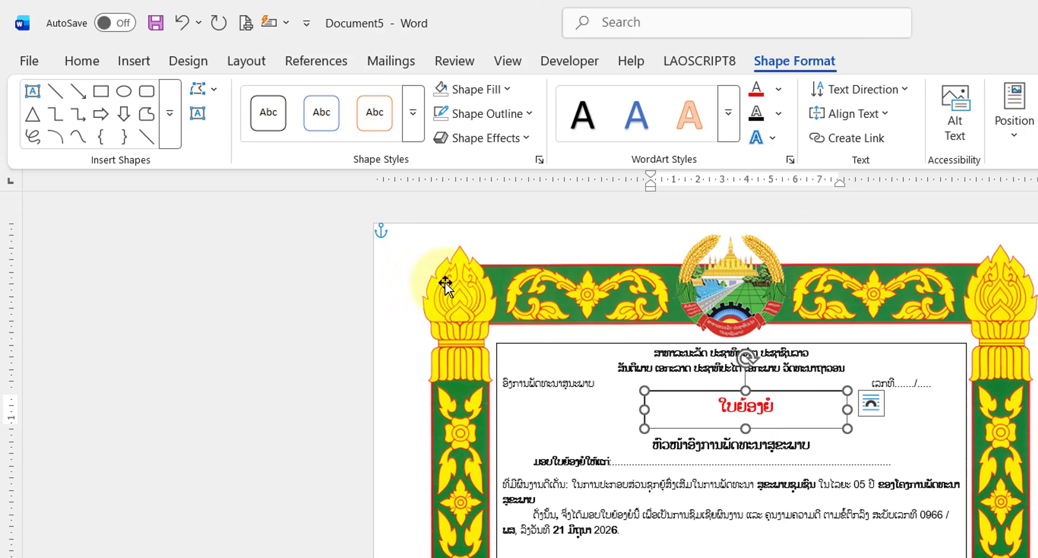
Step: Increase the font size of the red title text to 26 and leave the title box
{"action": "left_click", "coordinate": [84, 62]}
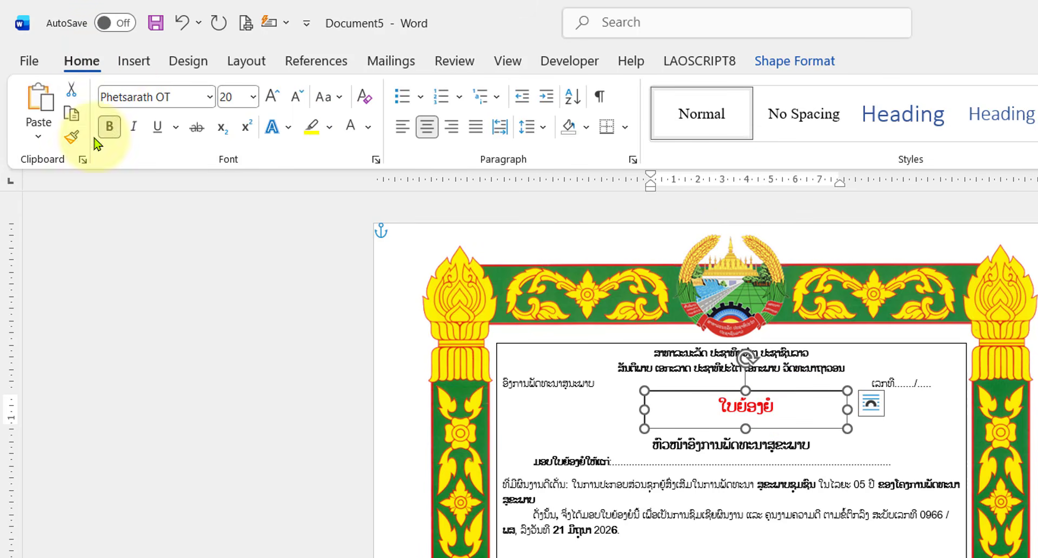
{"action": "left_click", "coordinate": [273, 99]}
{"action": "left_click", "coordinate": [273, 99]}
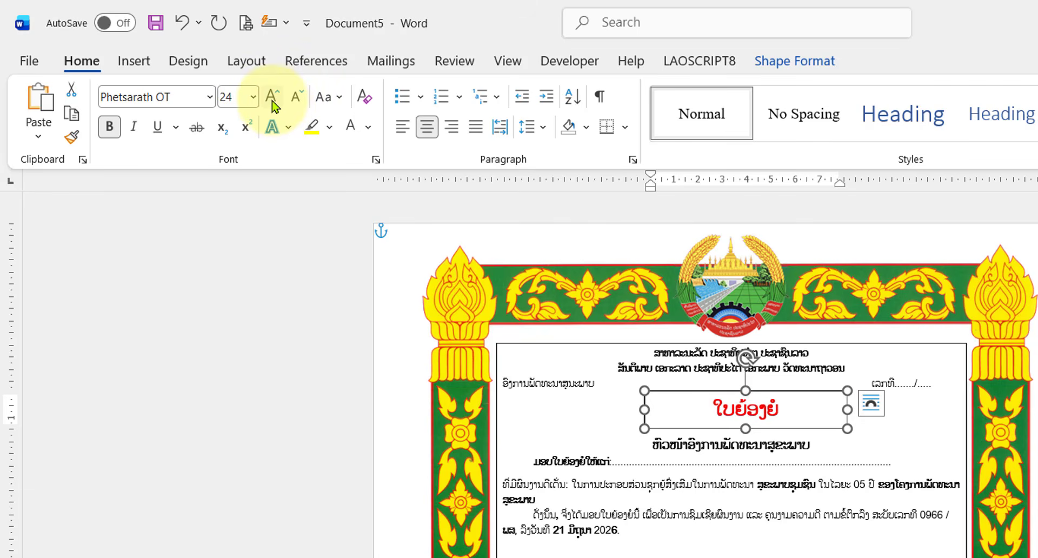
{"action": "left_click", "coordinate": [273, 99]}
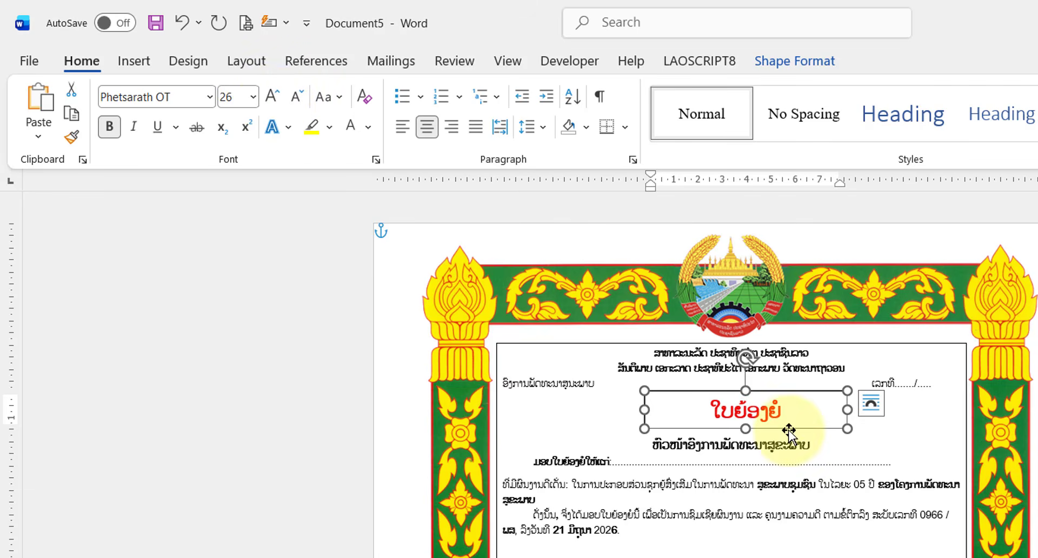
{"action": "left_click", "coordinate": [923, 437]}
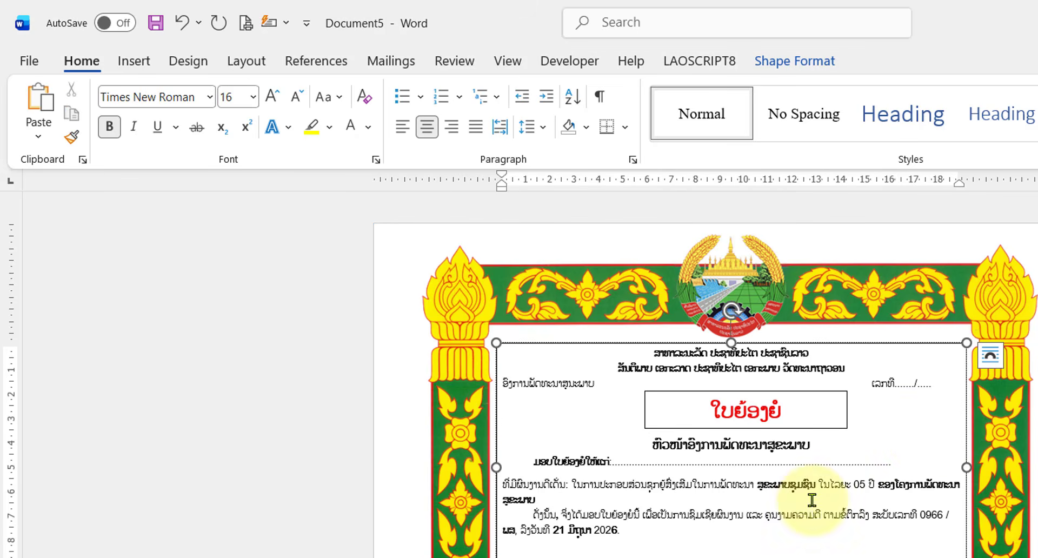
{"action": "left_click", "coordinate": [785, 392]}
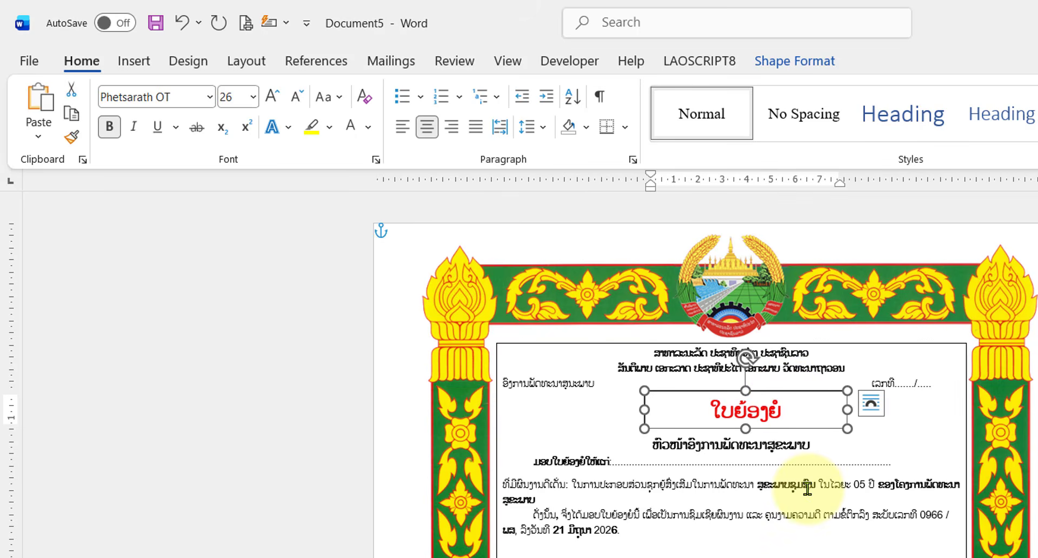
{"action": "left_click", "coordinate": [795, 547]}
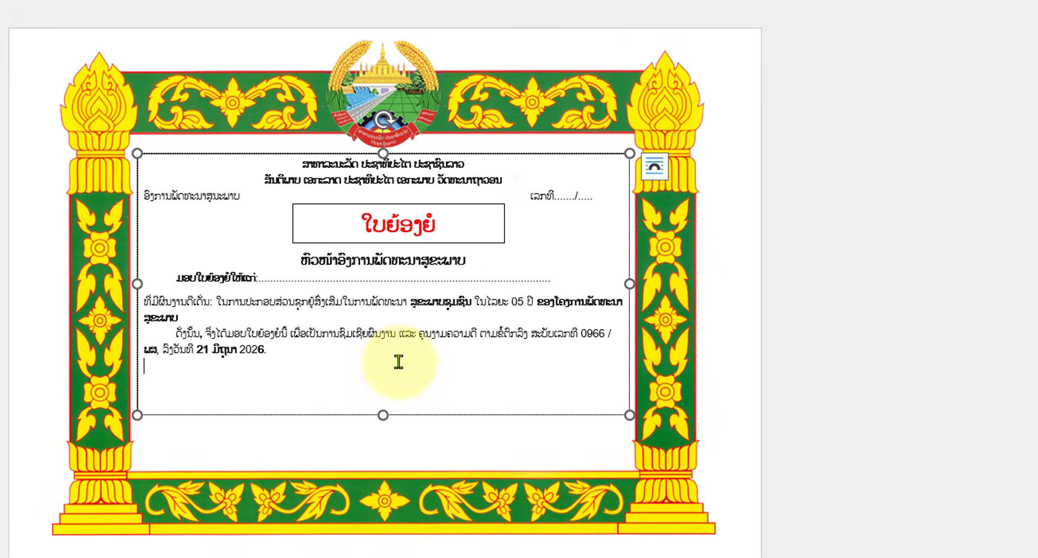
{"action": "left_click", "coordinate": [479, 447]}
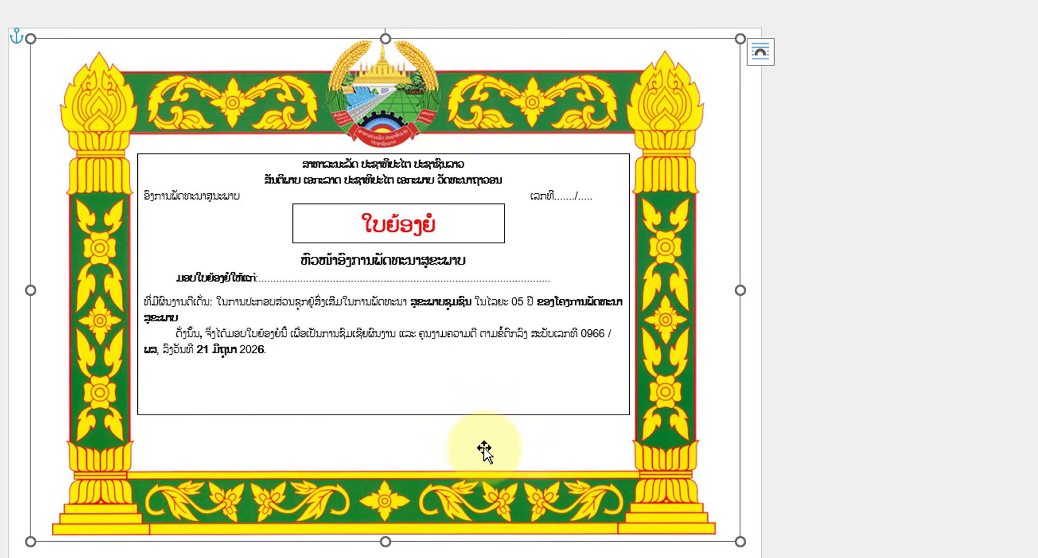
Step: Remove the outline from the large text box that holds the certificate text
{"action": "left_click", "coordinate": [506, 155]}
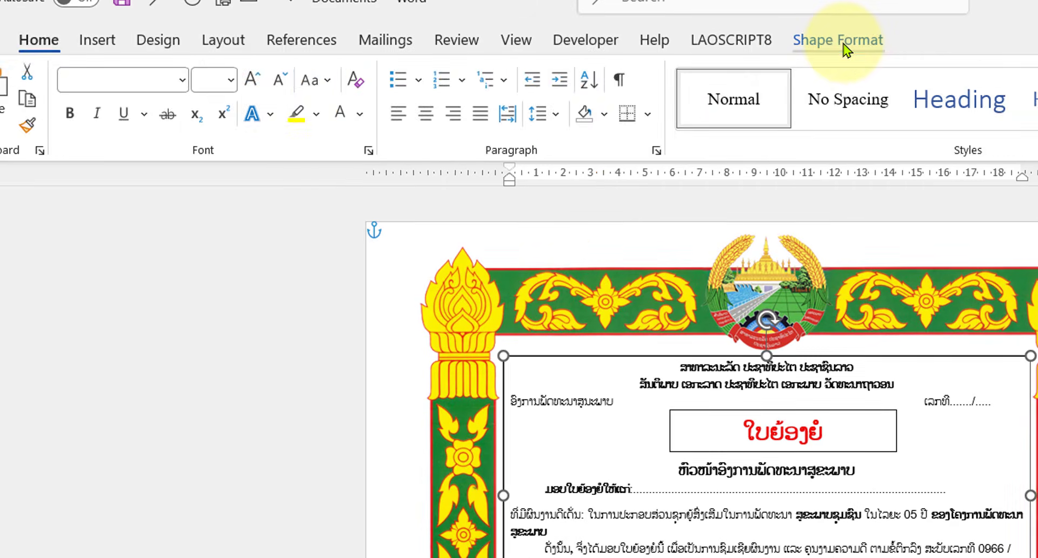
{"action": "left_click", "coordinate": [843, 44]}
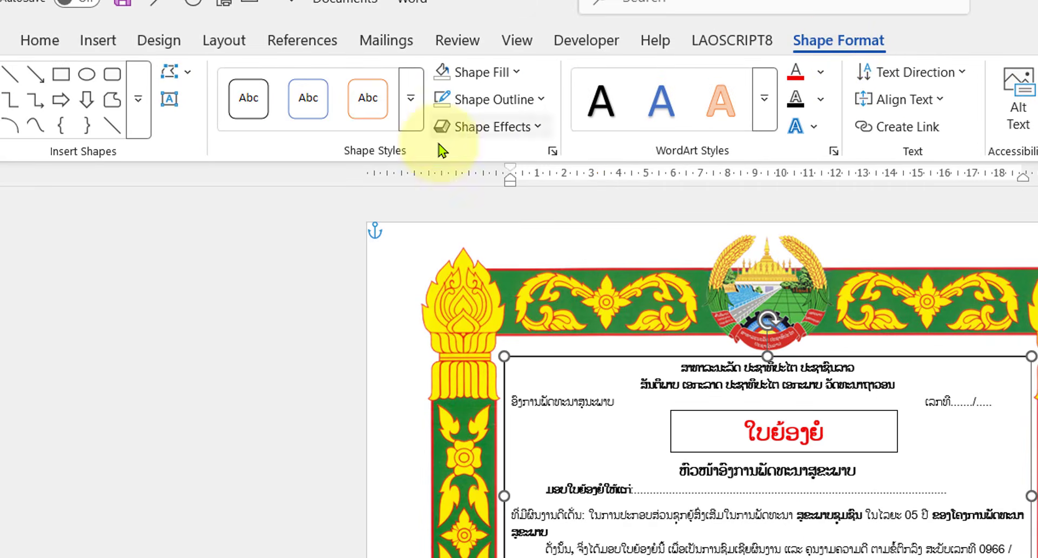
{"action": "left_click", "coordinate": [540, 103]}
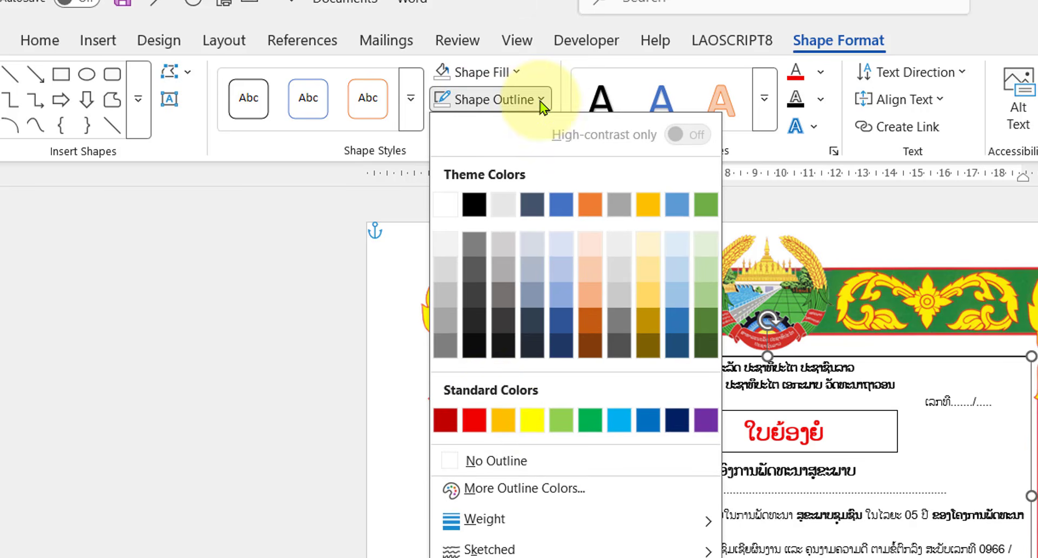
{"action": "left_click", "coordinate": [538, 462]}
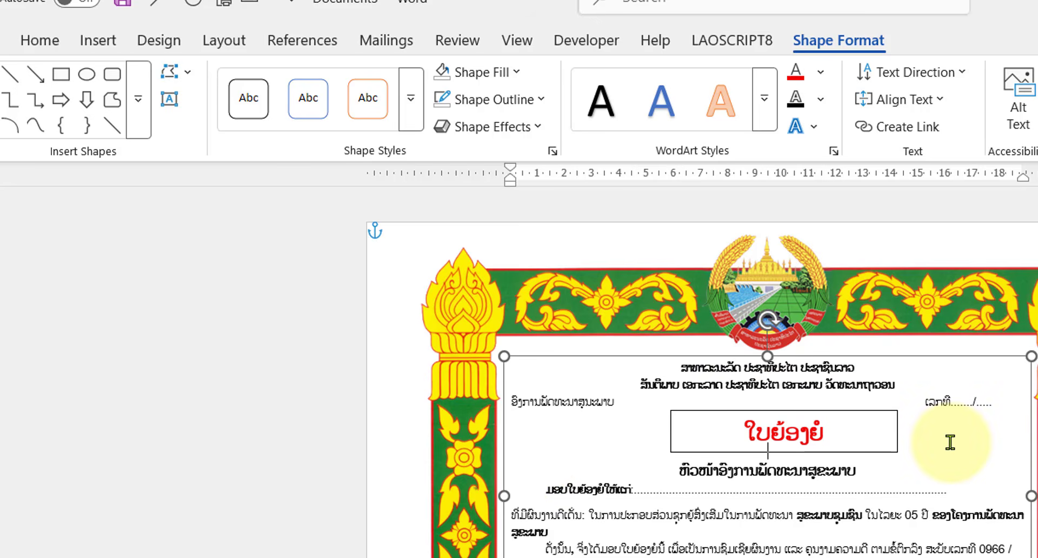
{"action": "left_click", "coordinate": [1033, 381]}
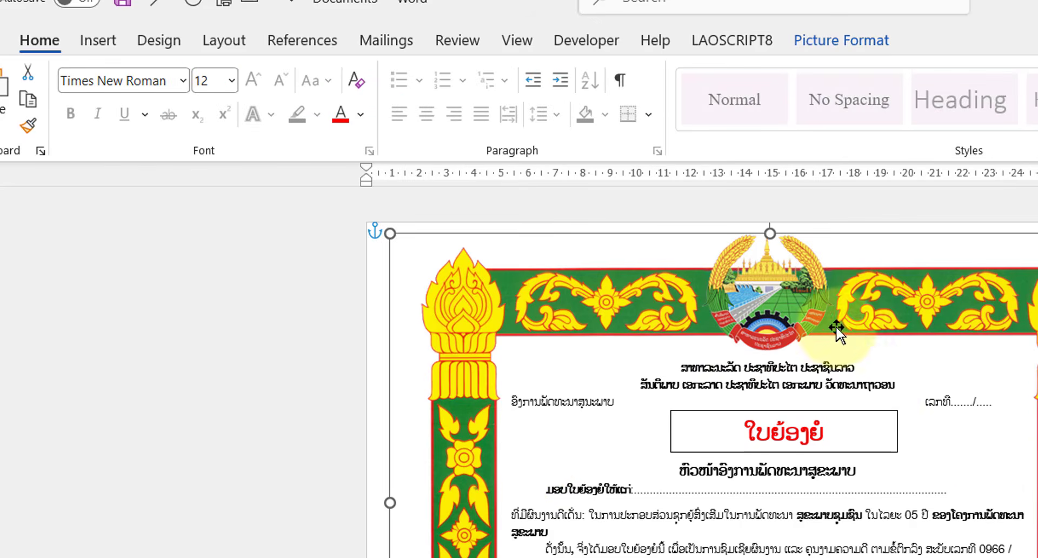
Step: Remove the outline from the small red title box
{"action": "left_click", "coordinate": [871, 410]}
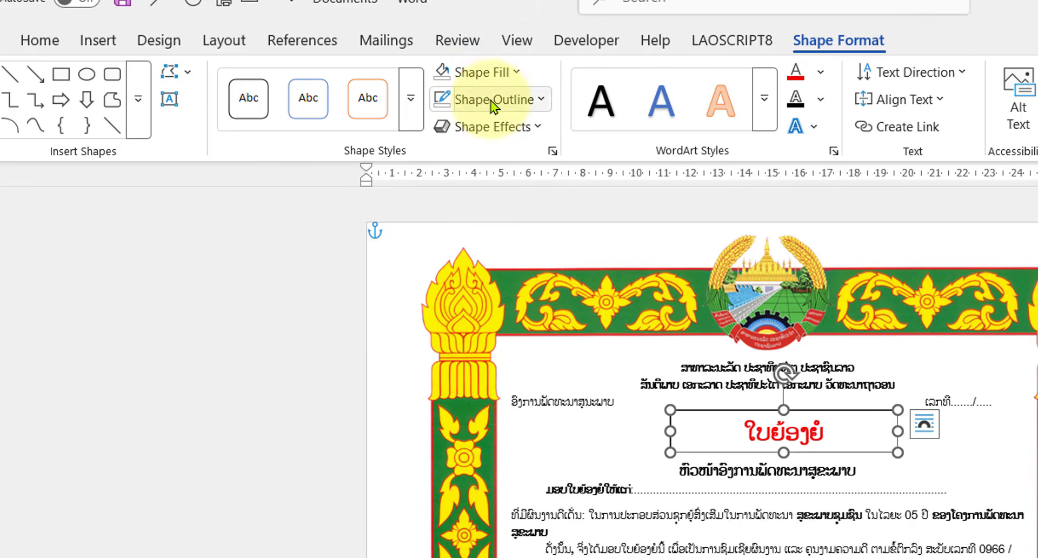
{"action": "left_click", "coordinate": [533, 104]}
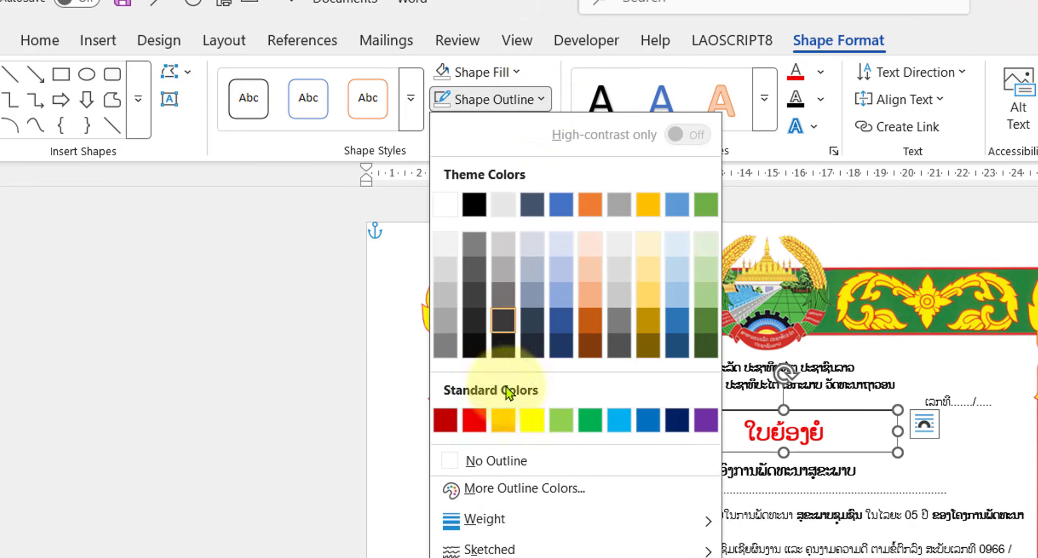
{"action": "left_click", "coordinate": [537, 461]}
Step: Inspect the title box and the large certificate text box in turn to check their borders
{"action": "left_click", "coordinate": [800, 443]}
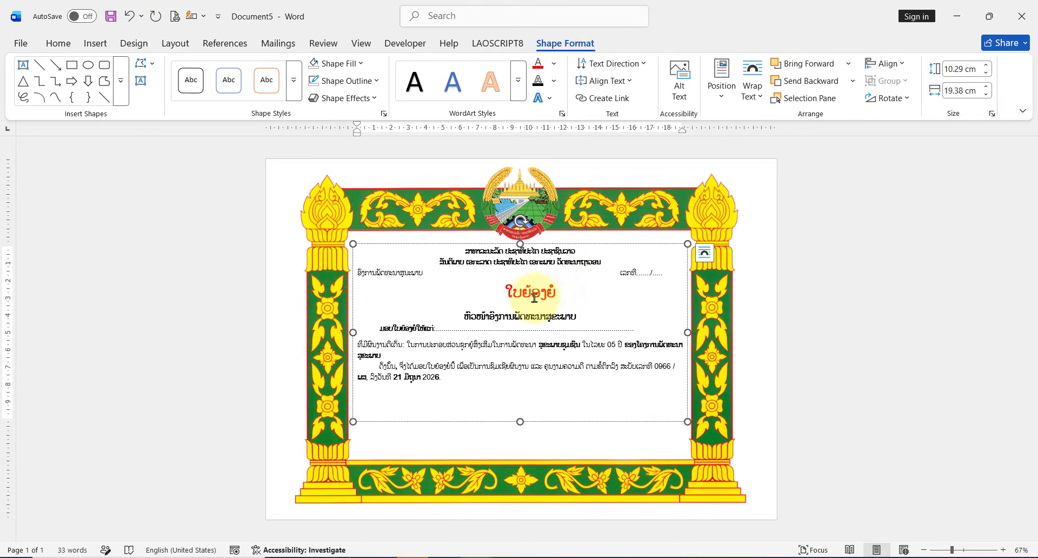
{"action": "left_click", "coordinate": [779, 423]}
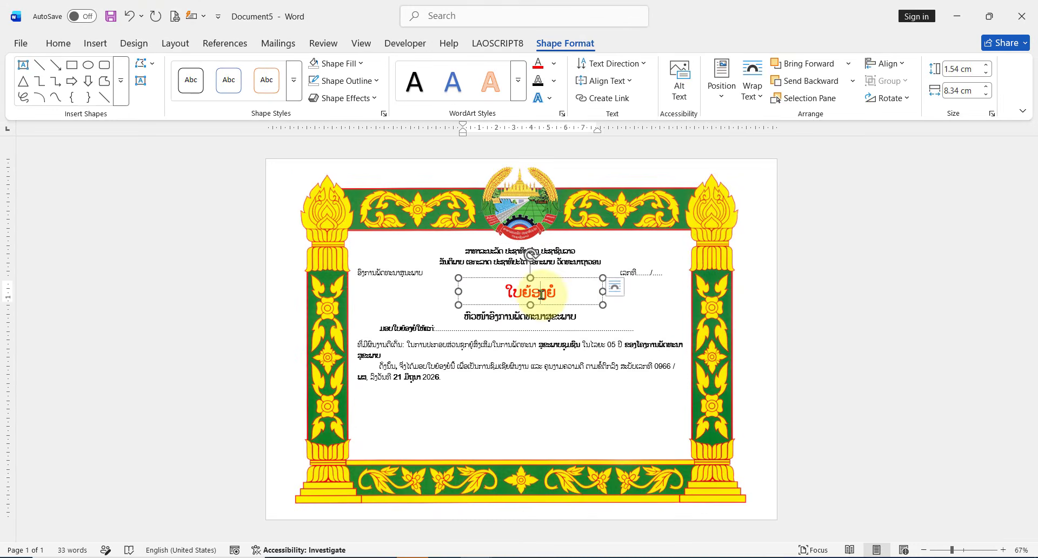
{"action": "left_click", "coordinate": [551, 439]}
{"action": "left_click", "coordinate": [536, 282]}
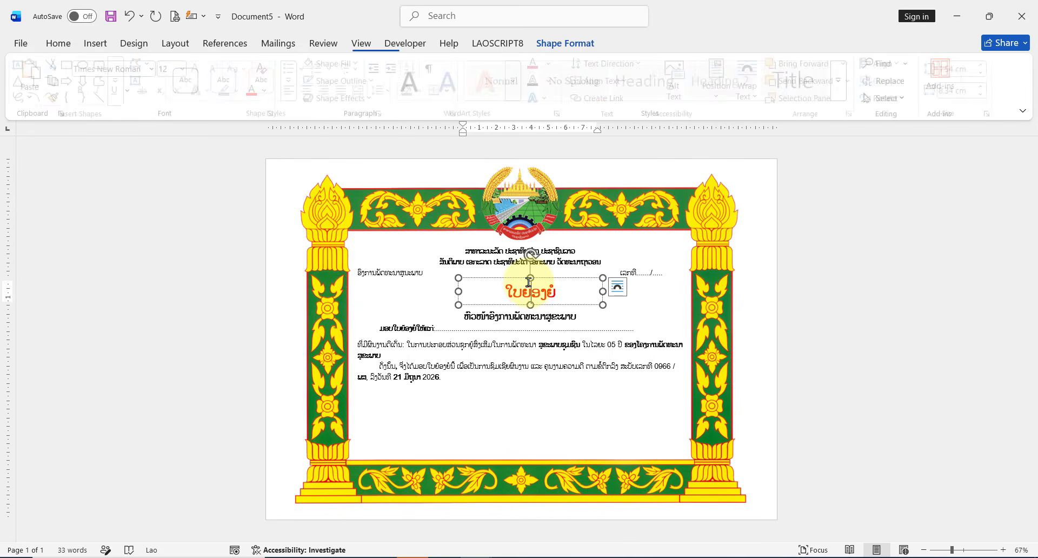
{"action": "left_click", "coordinate": [541, 408]}
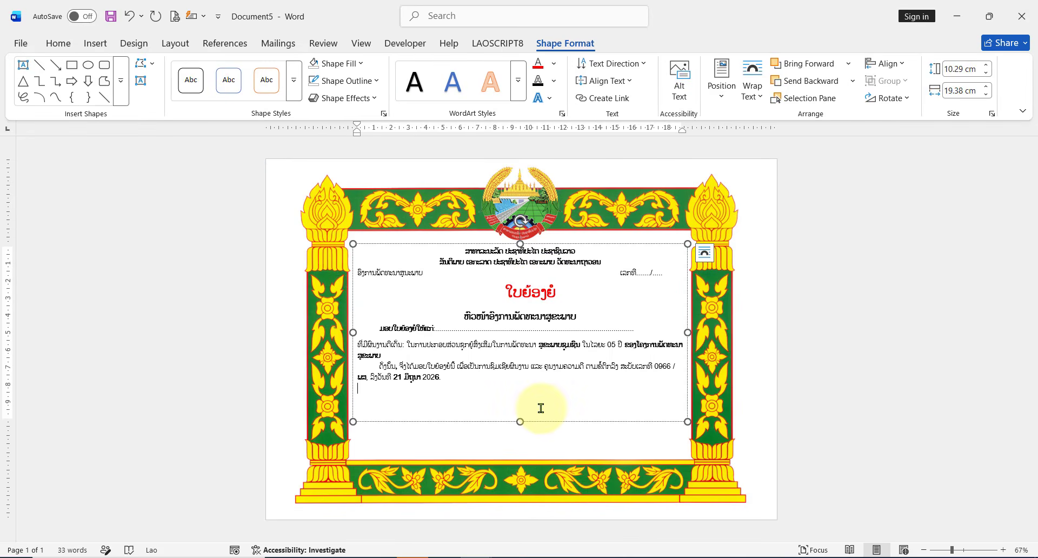
{"action": "left_click", "coordinate": [531, 289]}
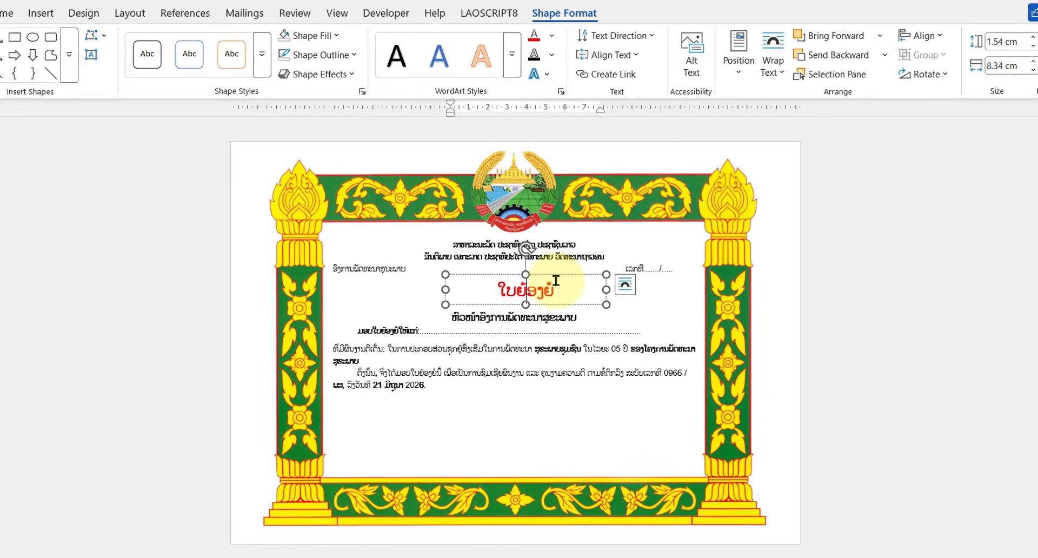
{"action": "left_click", "coordinate": [620, 319]}
Step: Duplicate the red title box and place the copy below the certificate body text, on the right side of the page
{"action": "left_click", "coordinate": [556, 282]}
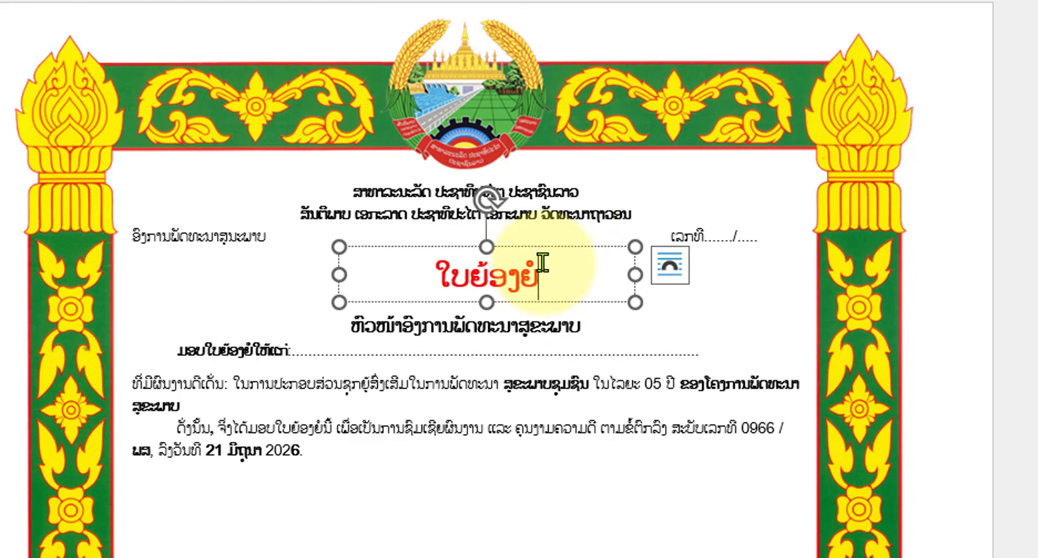
{"action": "left_click", "coordinate": [562, 247]}
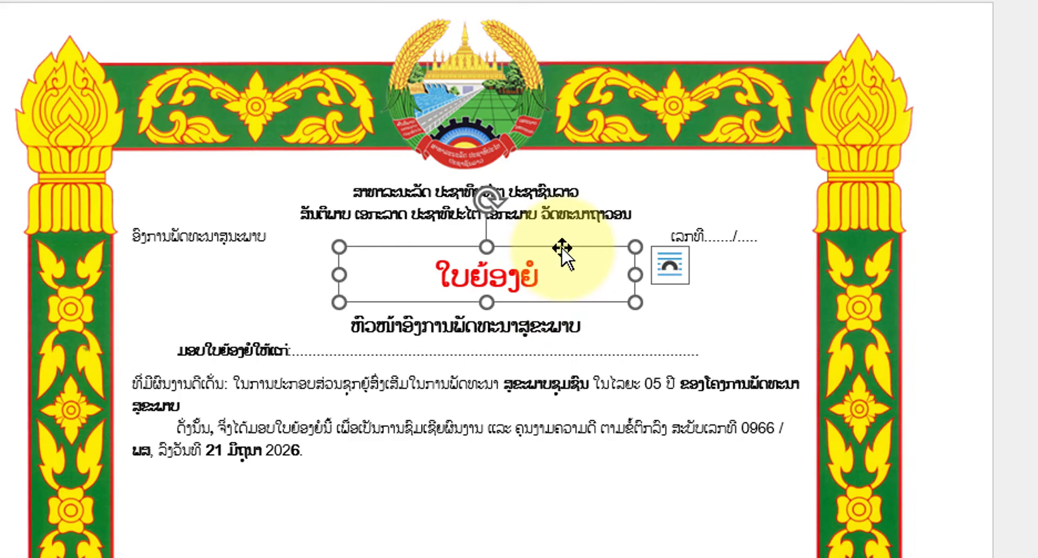
{"action": "key", "text": "ctrl+c"}
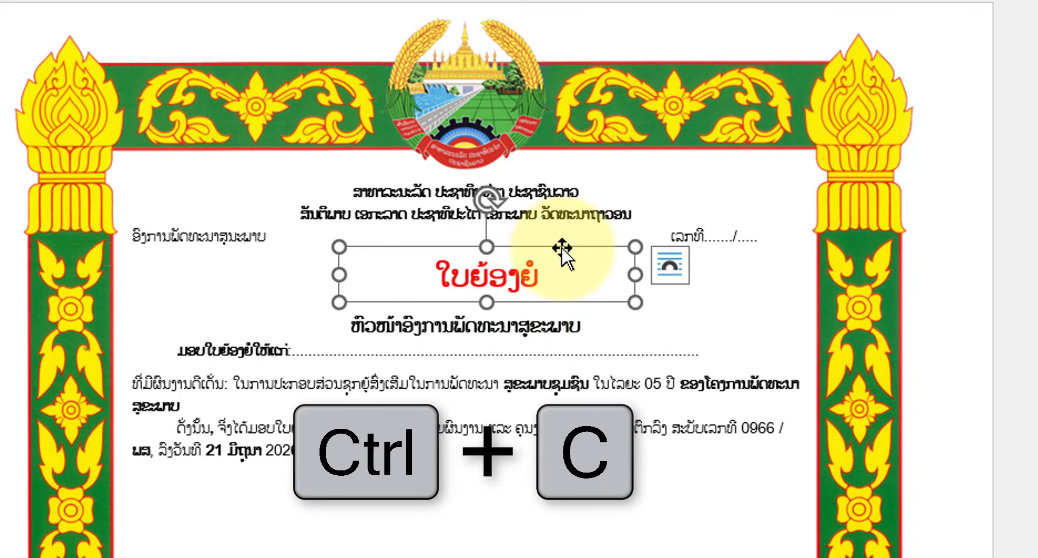
{"action": "left_click", "coordinate": [408, 538]}
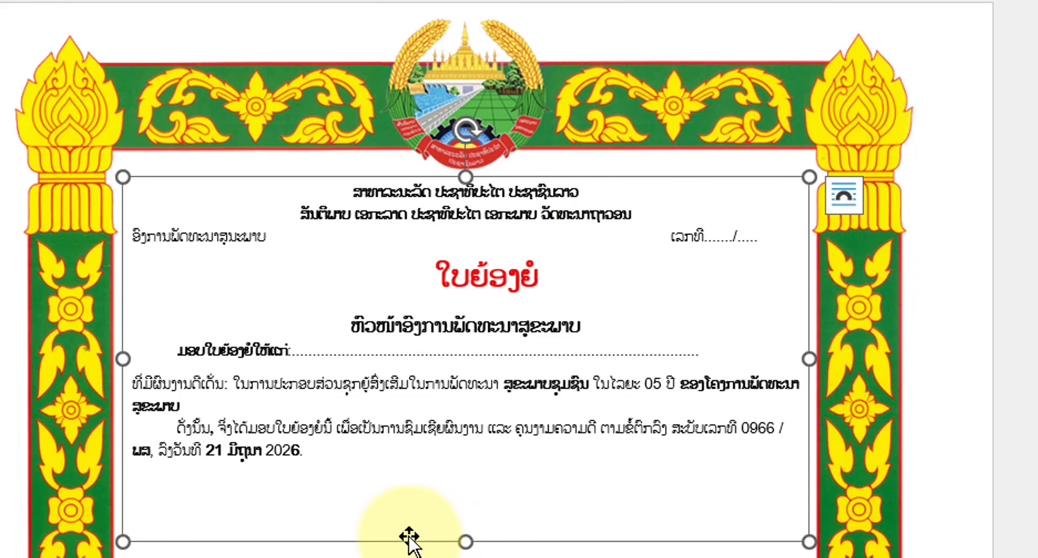
{"action": "key", "text": "ctrl+v"}
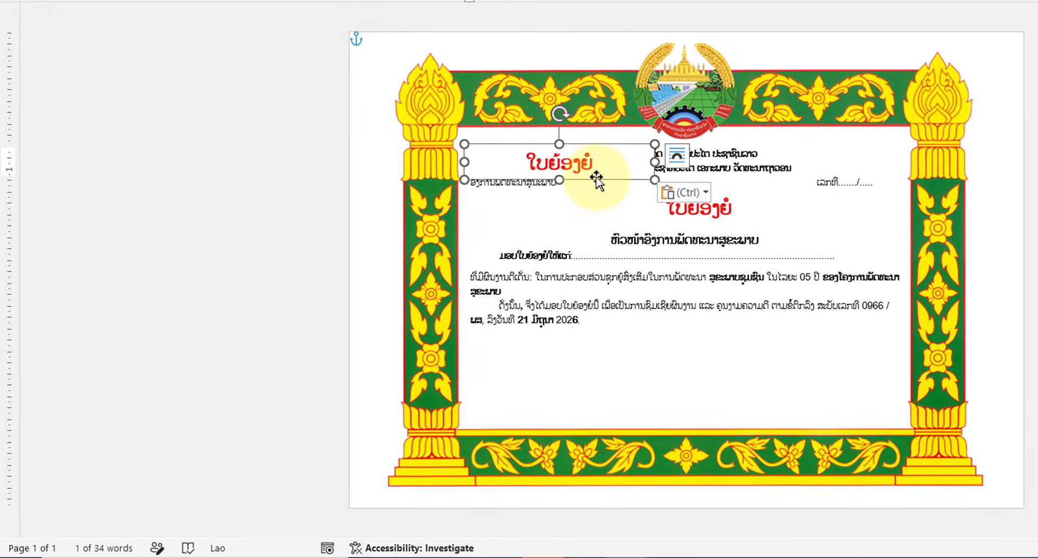
{"action": "left_click_drag", "start_coordinate": [596, 179], "coordinate": [845, 358]}
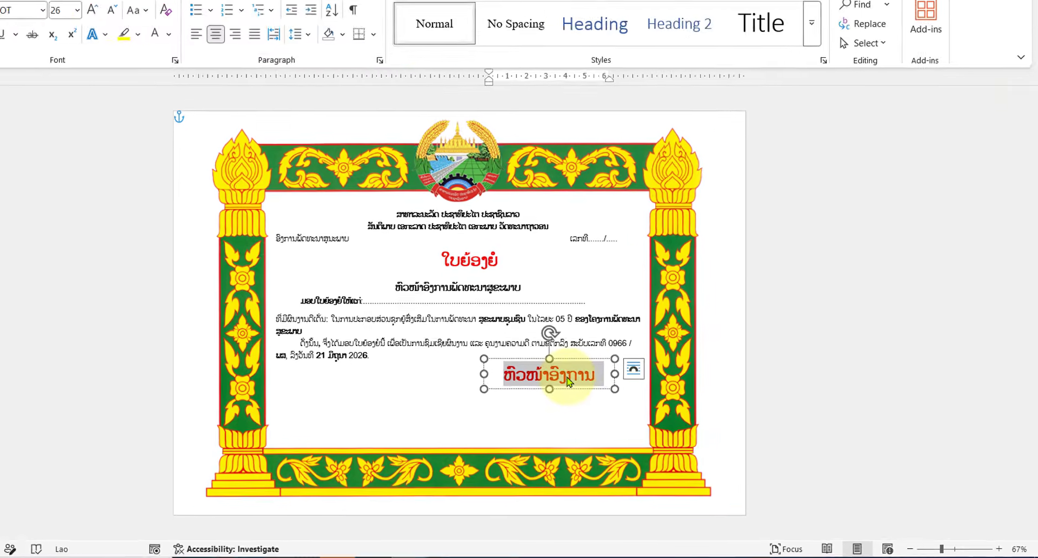
Step: Reduce the font size of the text "ຫົວໜ້າອົງການ" in the copied text box
{"action": "left_click", "coordinate": [568, 378]}
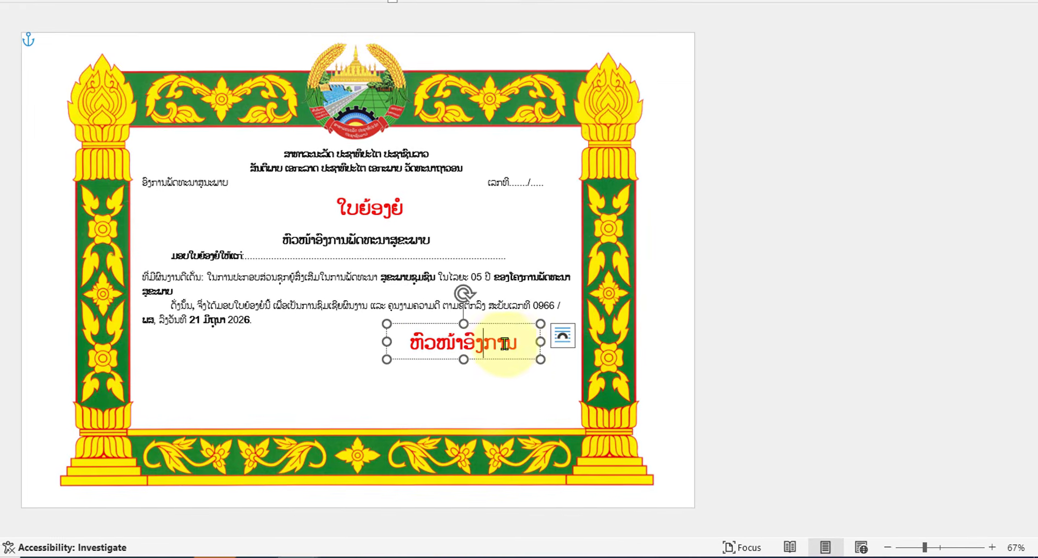
{"action": "left_click_drag", "start_coordinate": [520, 344], "coordinate": [410, 342]}
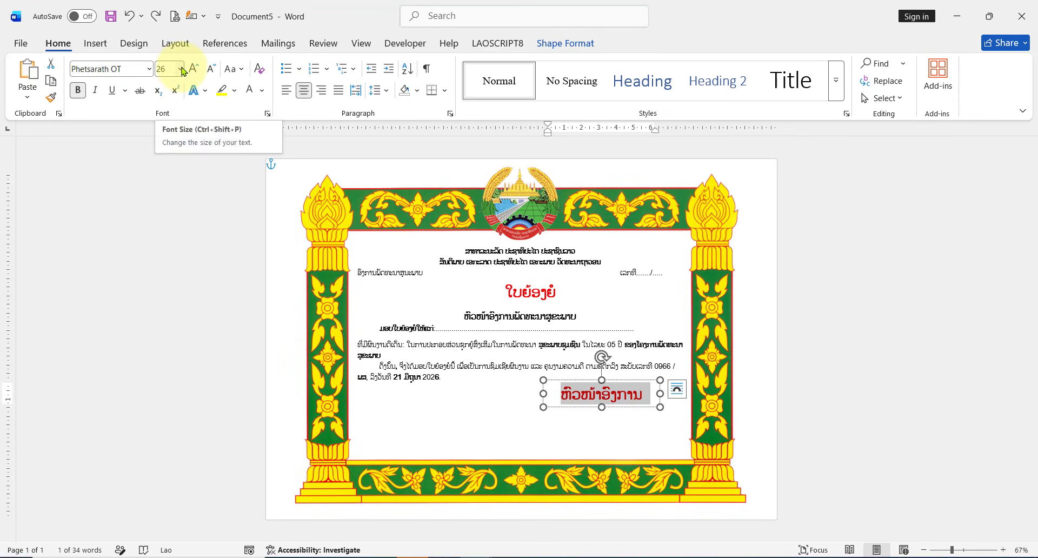
{"action": "left_click", "coordinate": [181, 68]}
{"action": "left_click", "coordinate": [170, 152]}
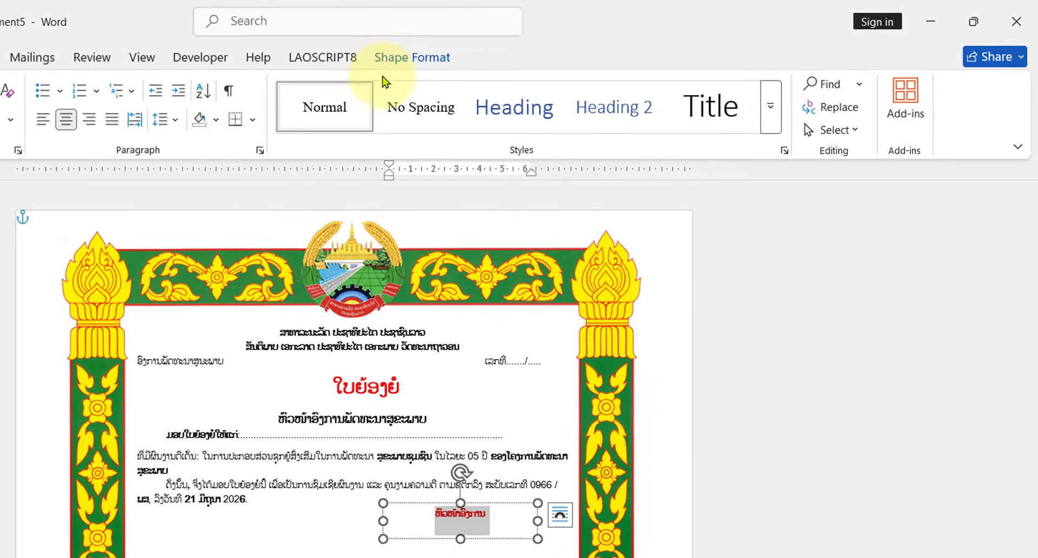
Step: Set the text fill of "ຫົວໜ້າອົງການ" to Automatic
{"action": "left_click", "coordinate": [410, 57]}
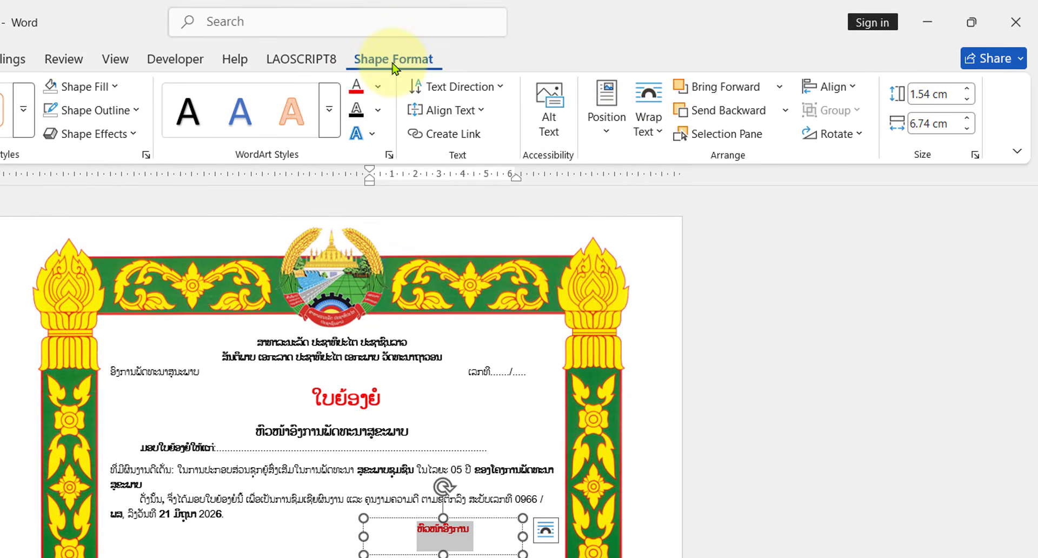
{"action": "left_click", "coordinate": [378, 89]}
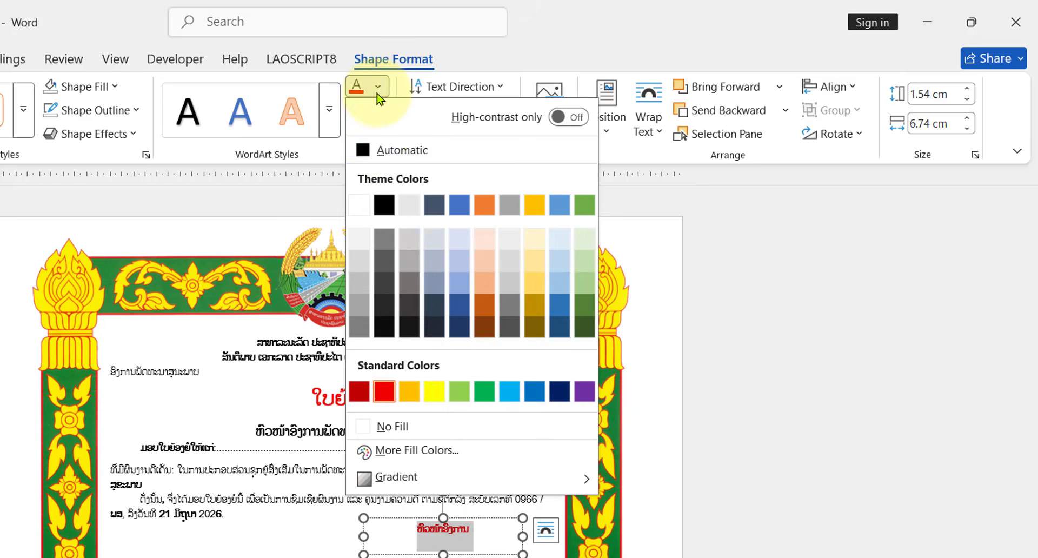
{"action": "left_click", "coordinate": [365, 148]}
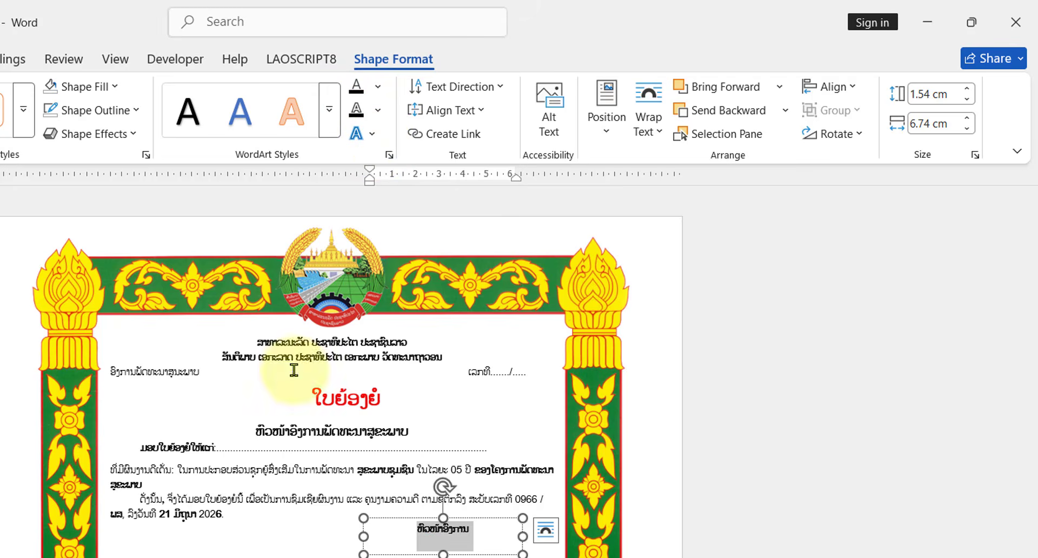
Step: Insert two blank lines above "ຫົວໜ້າອົງການ" in its text box
{"action": "left_click", "coordinate": [417, 530]}
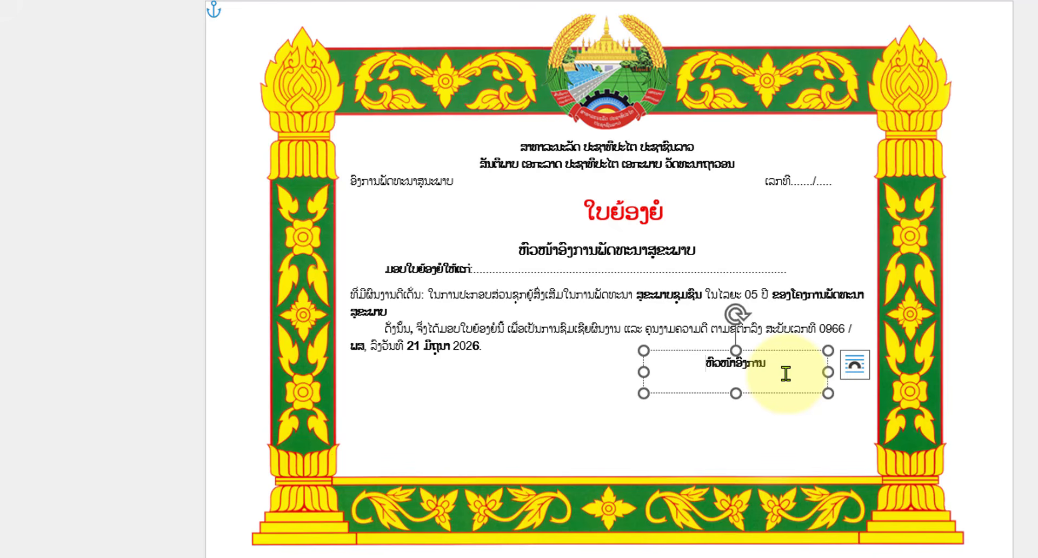
{"action": "key", "text": "Return"}
{"action": "key", "text": "Return"}
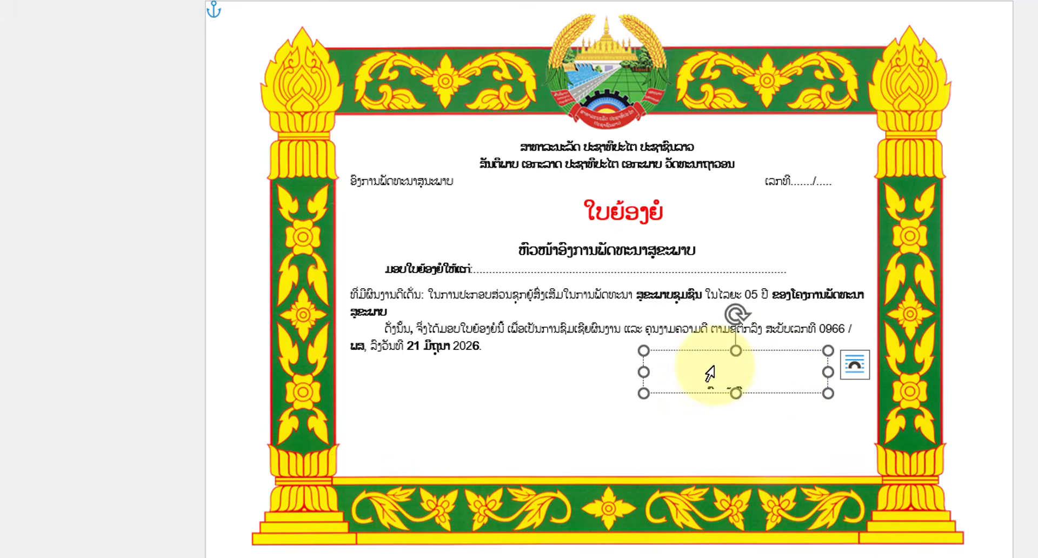